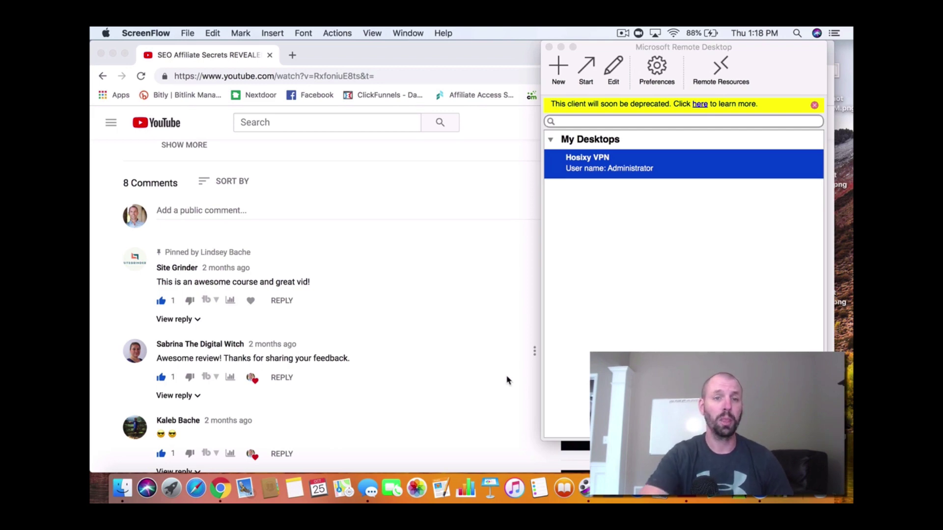
pyautogui.scroll(5, 420, 276)
pyautogui.scroll(1, 419, 276)
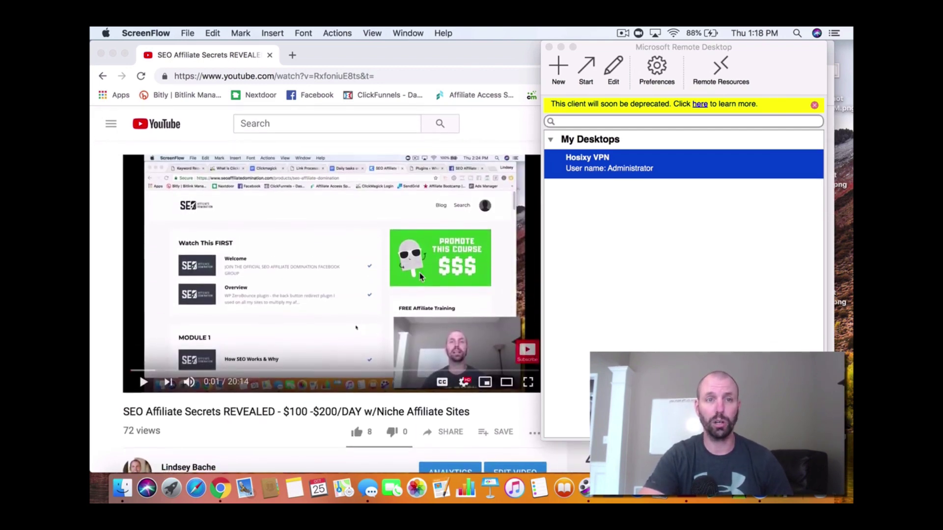
pyautogui.scroll(2, 419, 277)
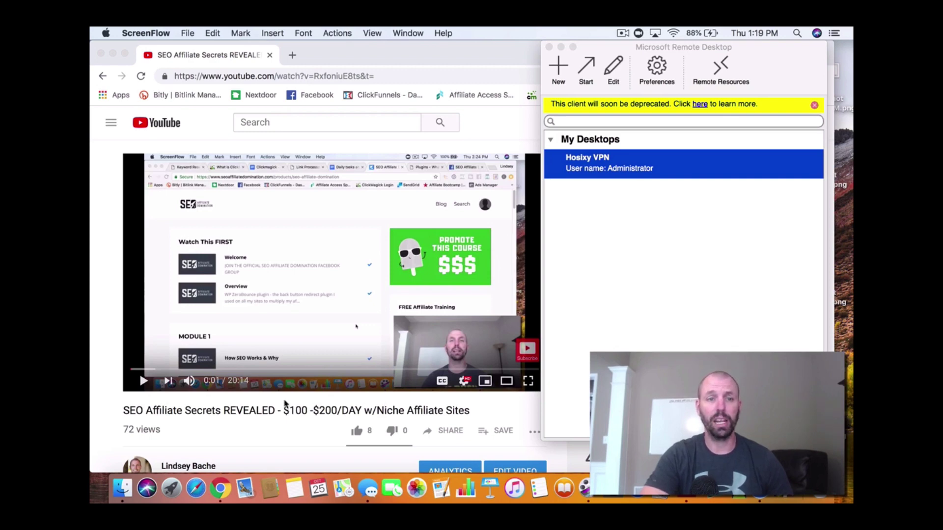
pyautogui.scroll(-1, 274, 414)
pyautogui.scroll(-2, 273, 414)
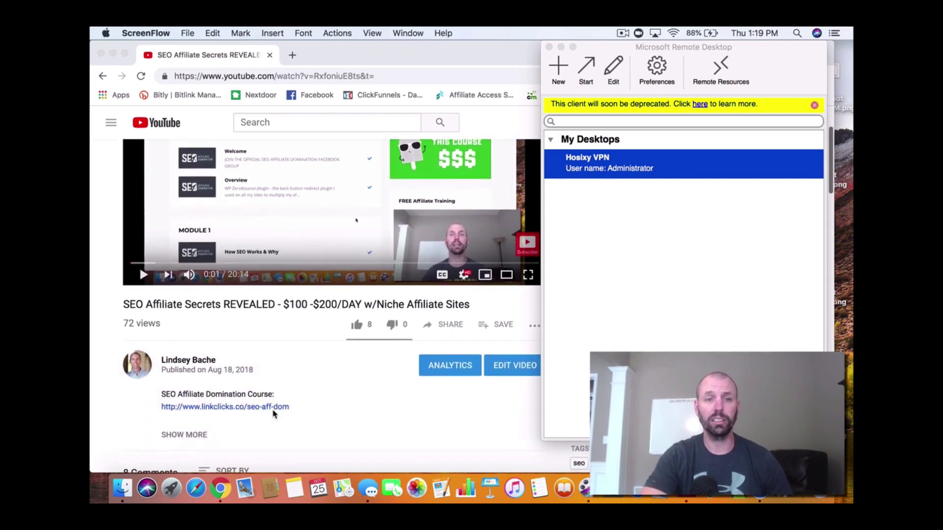
pyautogui.scroll(-3, 273, 415)
pyautogui.scroll(-1, 274, 413)
pyautogui.scroll(3, 274, 414)
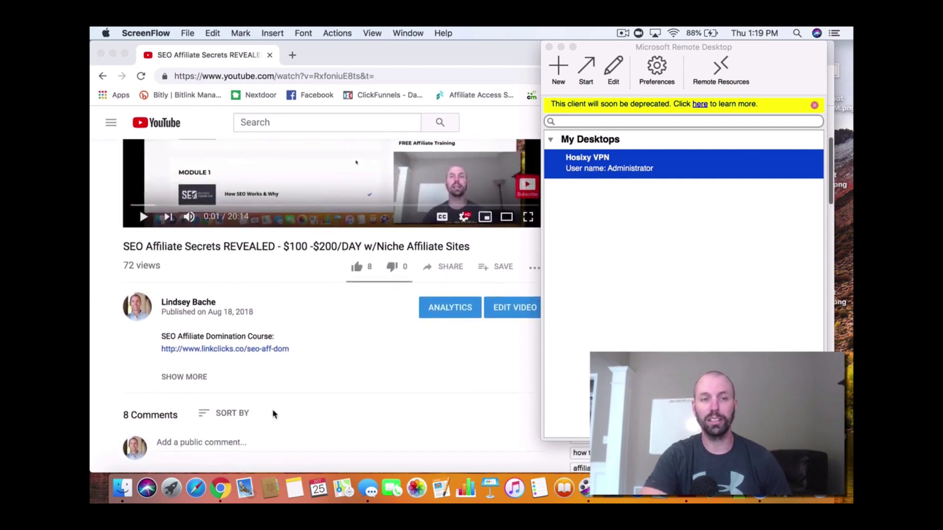
pyautogui.scroll(1, 274, 414)
pyautogui.scroll(-1, 273, 414)
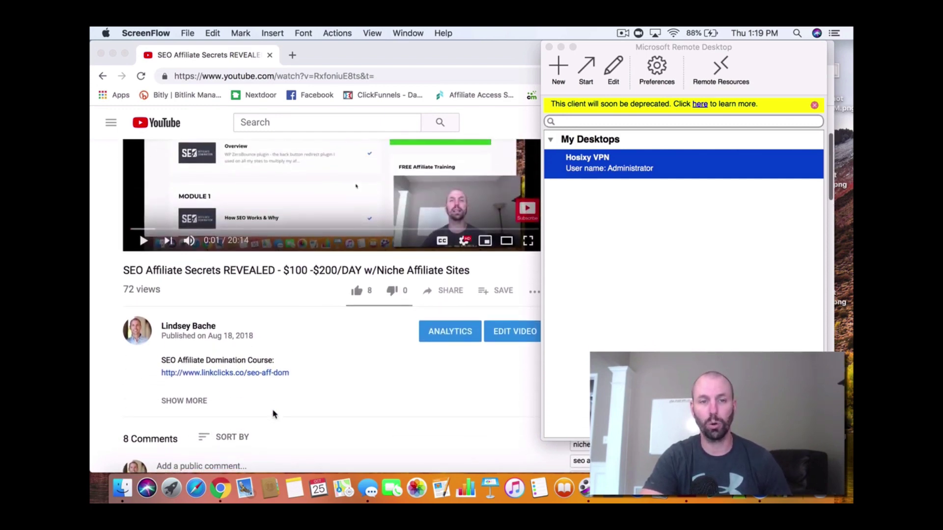
pyautogui.scroll(1, 273, 415)
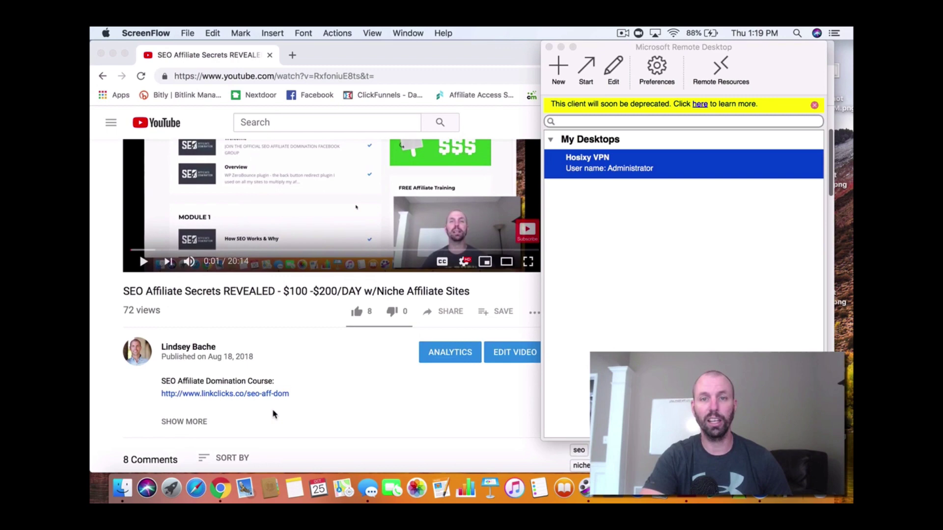
pyautogui.scroll(3, 273, 414)
pyautogui.scroll(1, 273, 415)
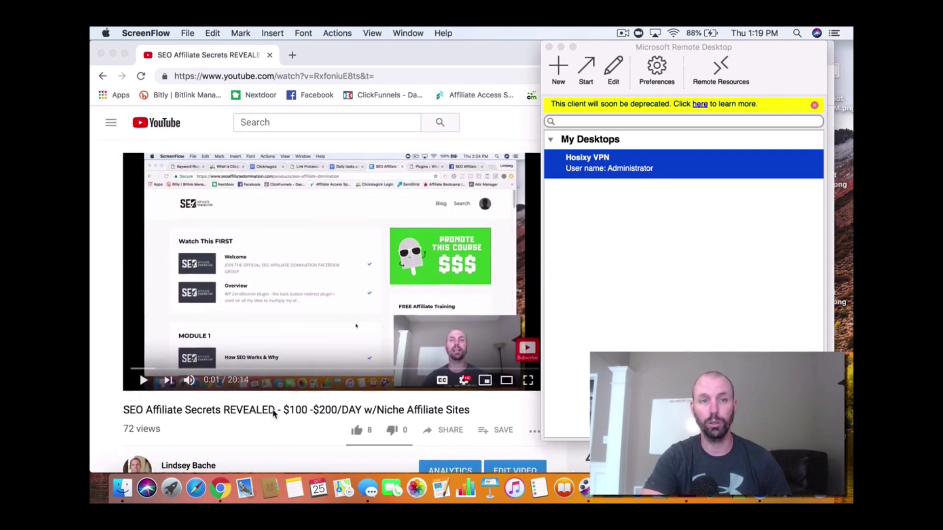
pyautogui.scroll(-10, 273, 414)
pyautogui.scroll(-1, 273, 415)
pyautogui.scroll(-2, 273, 415)
pyautogui.scroll(-1, 273, 415)
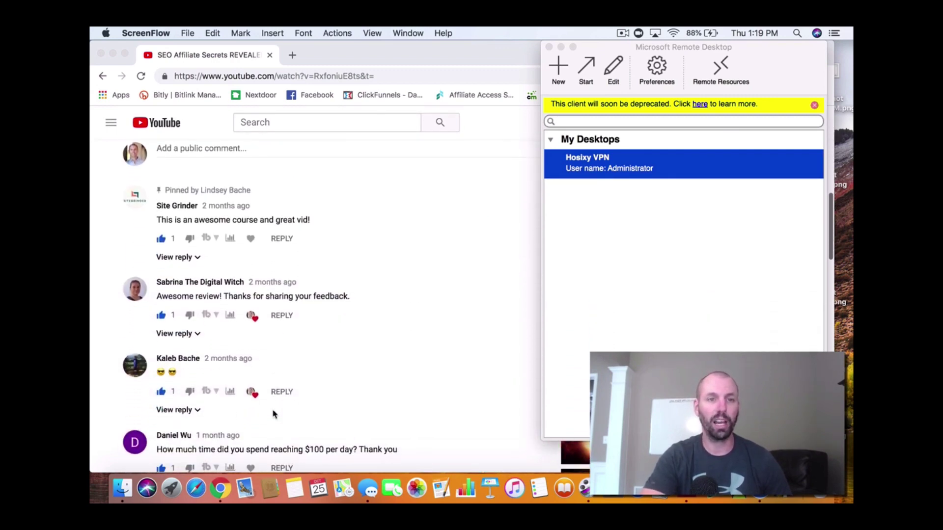
pyautogui.scroll(5, 332, 396)
pyautogui.scroll(3, 333, 394)
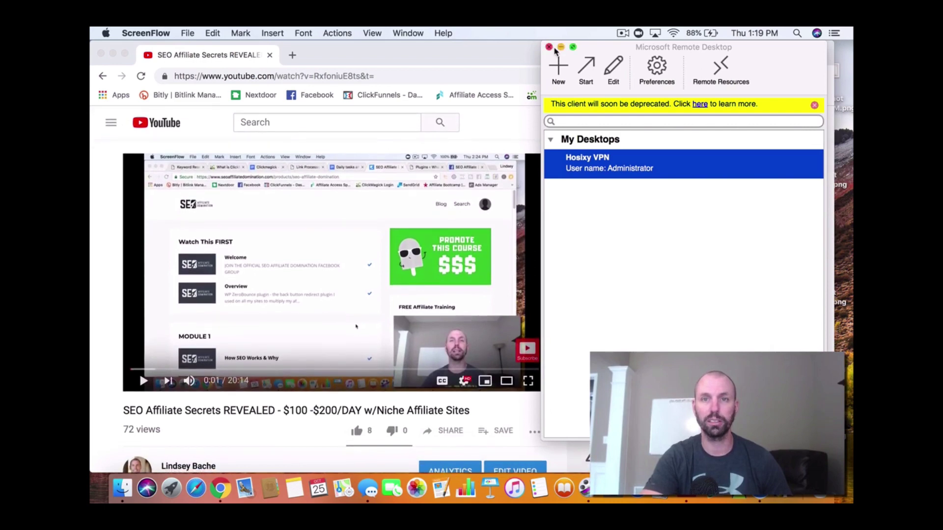
# Step: Close the Microsoft Remote Desktop client window to reveal the full YouTube video page
pyautogui.click(549, 49)
pyautogui.scroll(-1, 504, 284)
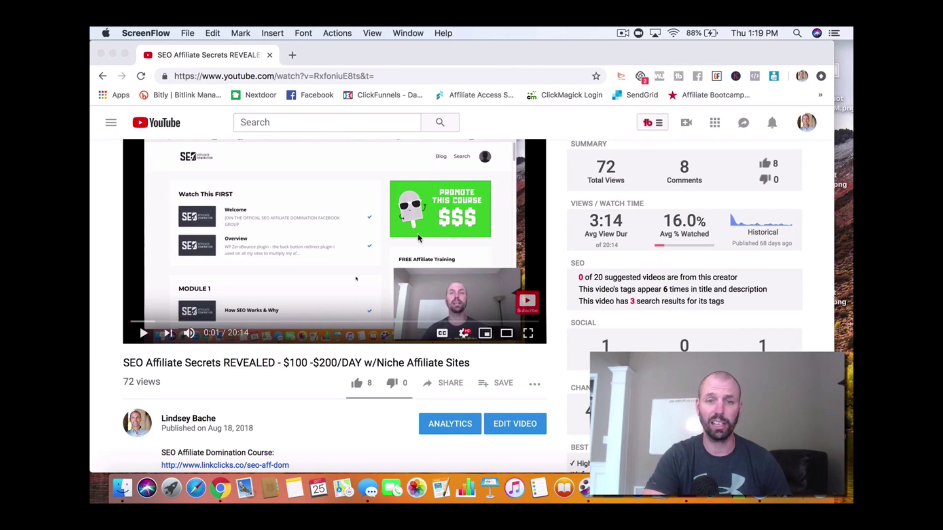
pyautogui.scroll(-5, 417, 238)
pyautogui.scroll(-3, 417, 237)
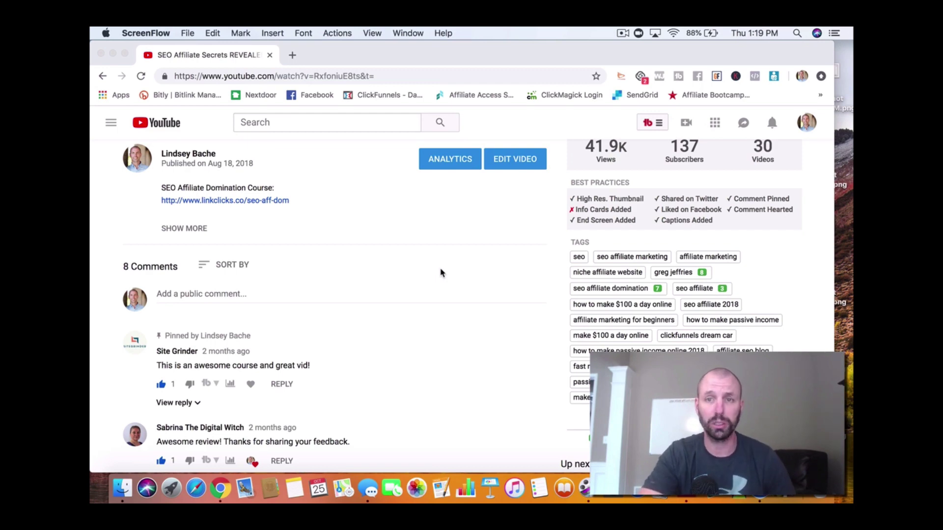
pyautogui.scroll(5, 441, 274)
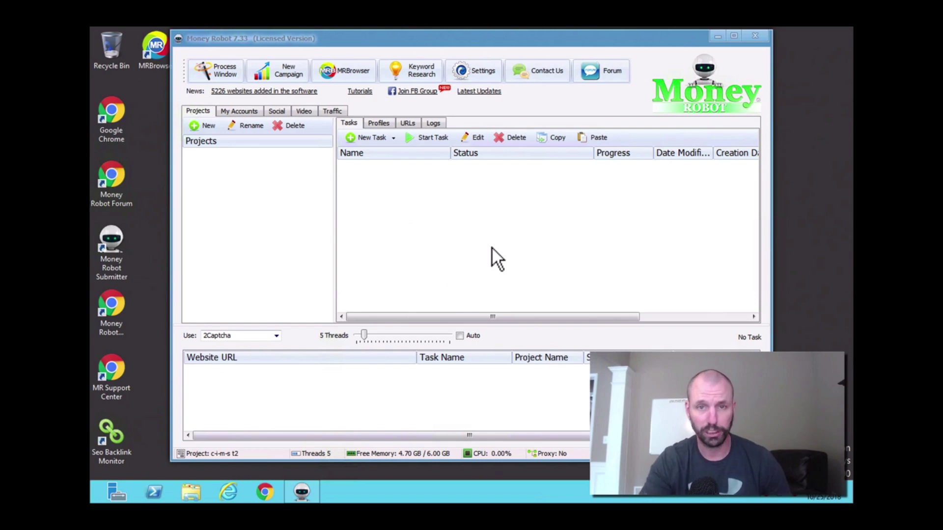
# Step: Create a new campaign and rename it 'SEO Affiliate Domination - Youtube'
pyautogui.click(287, 83)
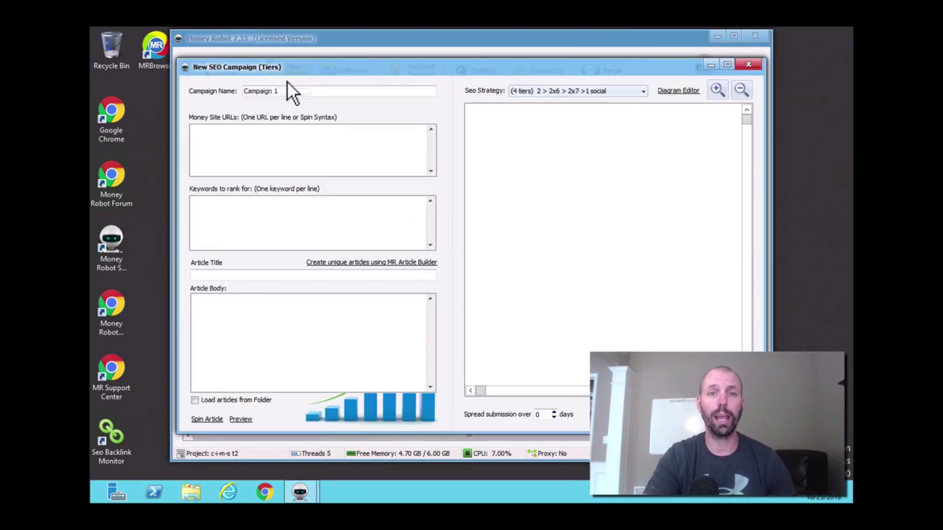
pyautogui.tripleClick(291, 93)
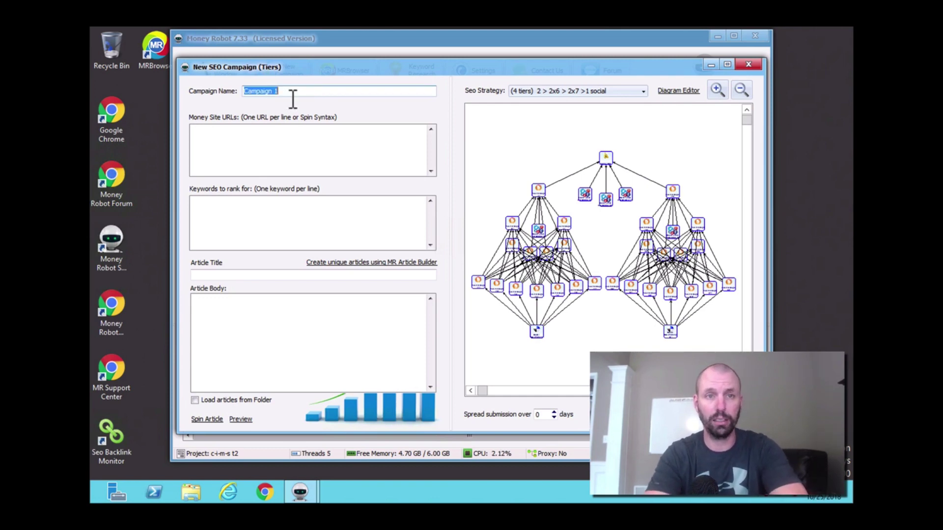
pyautogui.write('SE')
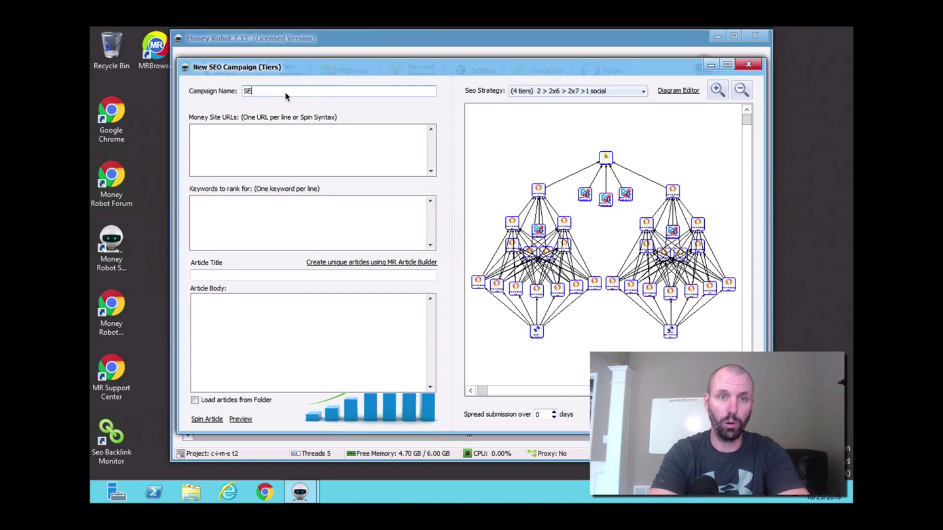
pyautogui.write('O Affil')
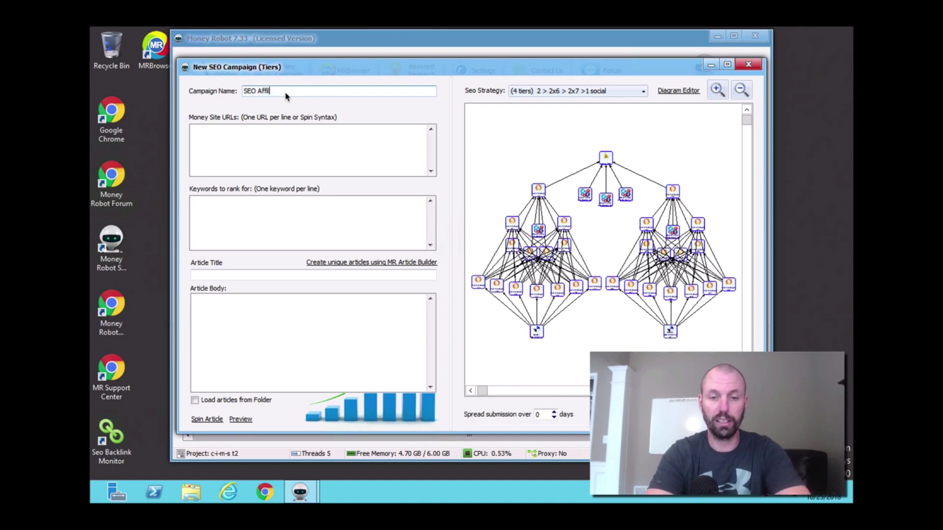
pyautogui.write('iate Domin')
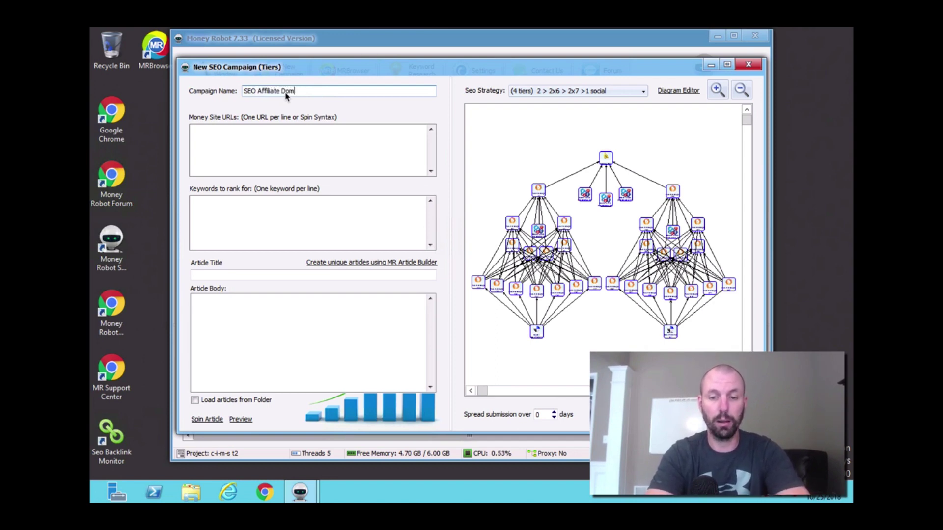
pyautogui.write('ation ')
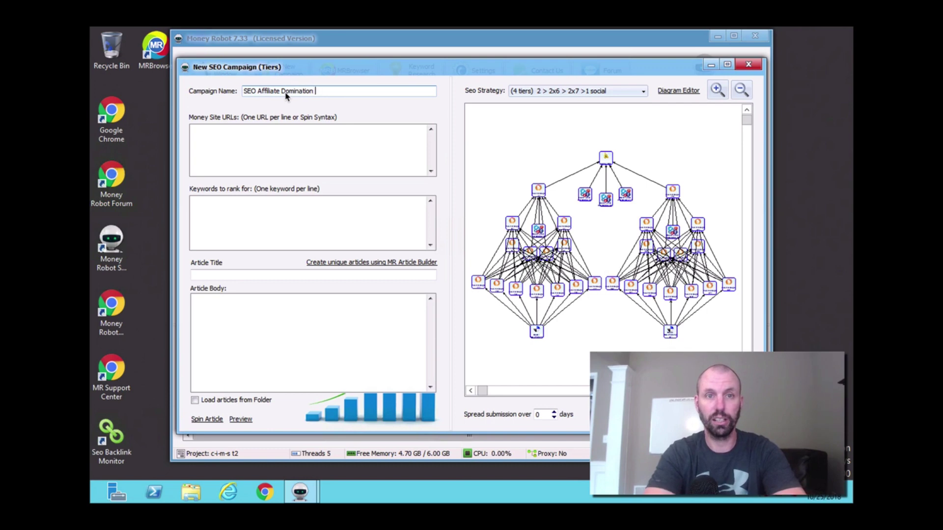
pyautogui.write('-')
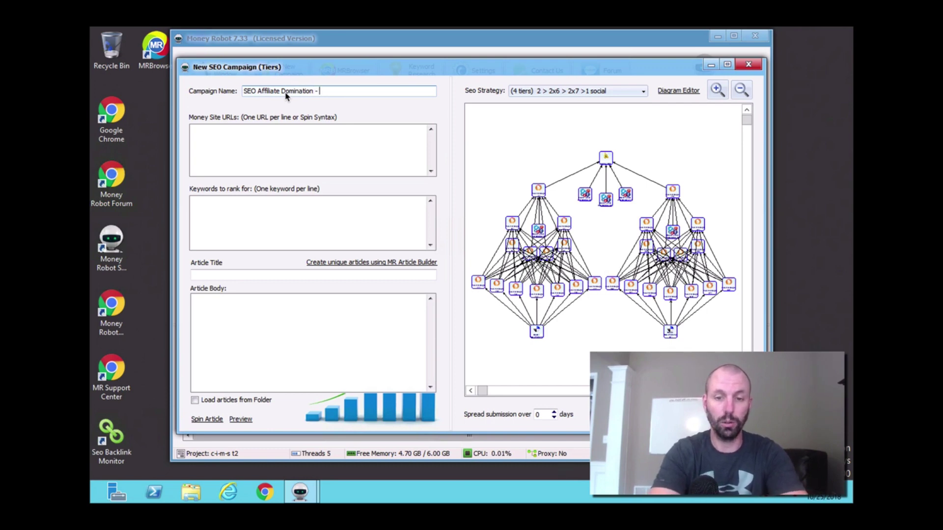
pyautogui.write(' T')
pyautogui.press('BackSpace')
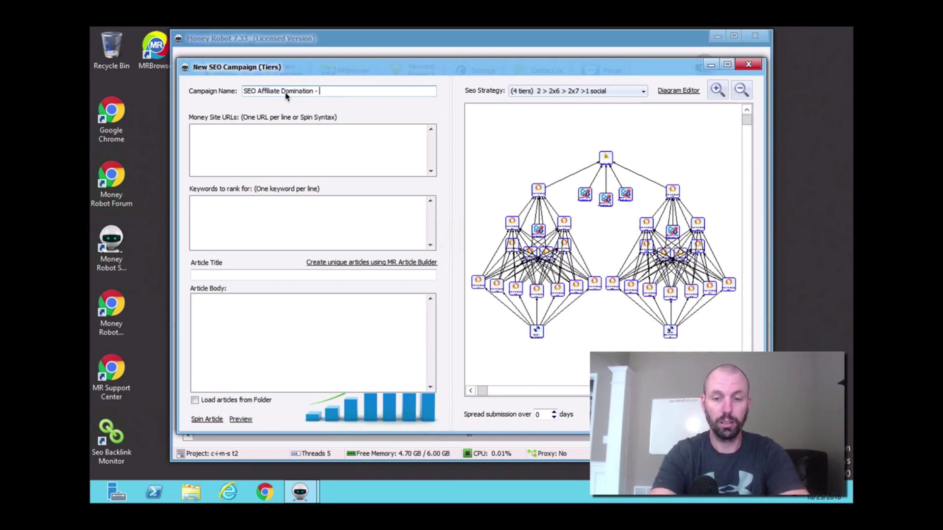
pyautogui.write('Youtu')
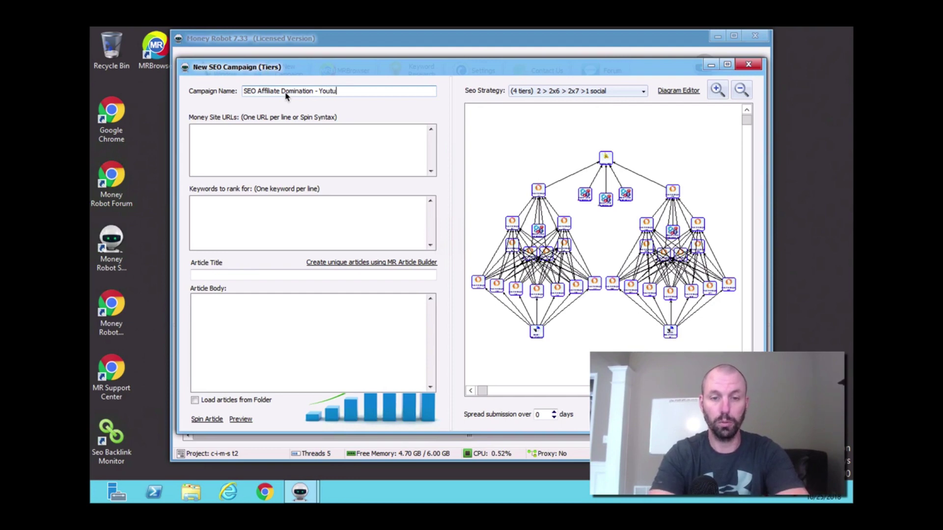
pyautogui.write('be')
pyautogui.click(305, 144)
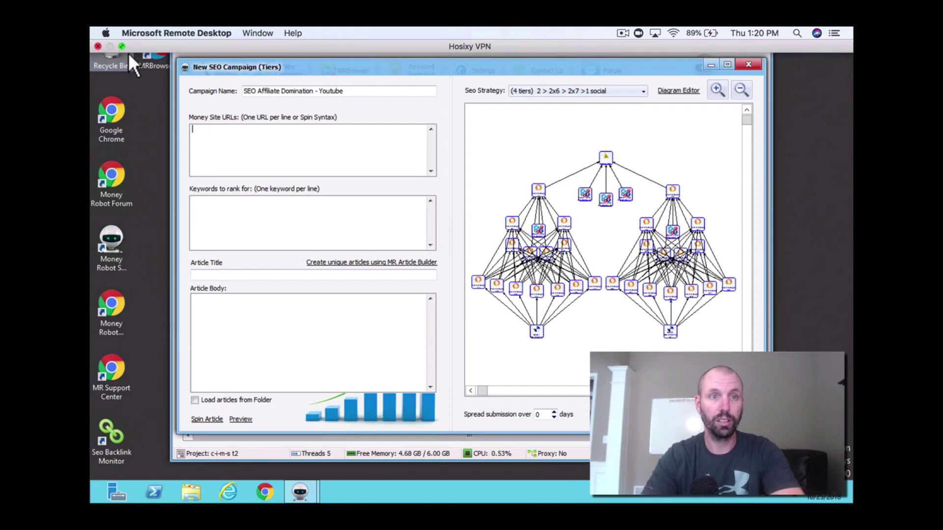
# Step: Leave the full-screen remote session and select the YouTube video's whole URL in Chrome
pyautogui.press('ctrl+super+f')
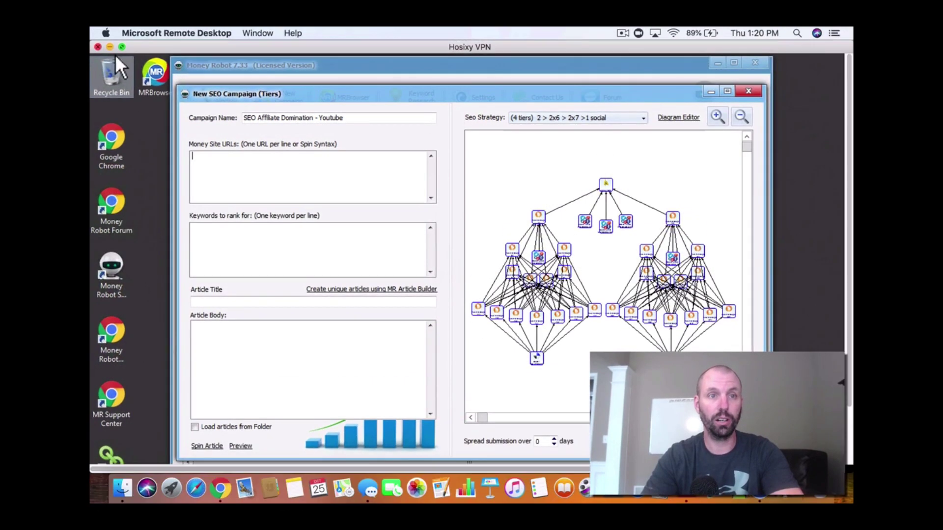
pyautogui.click(109, 46)
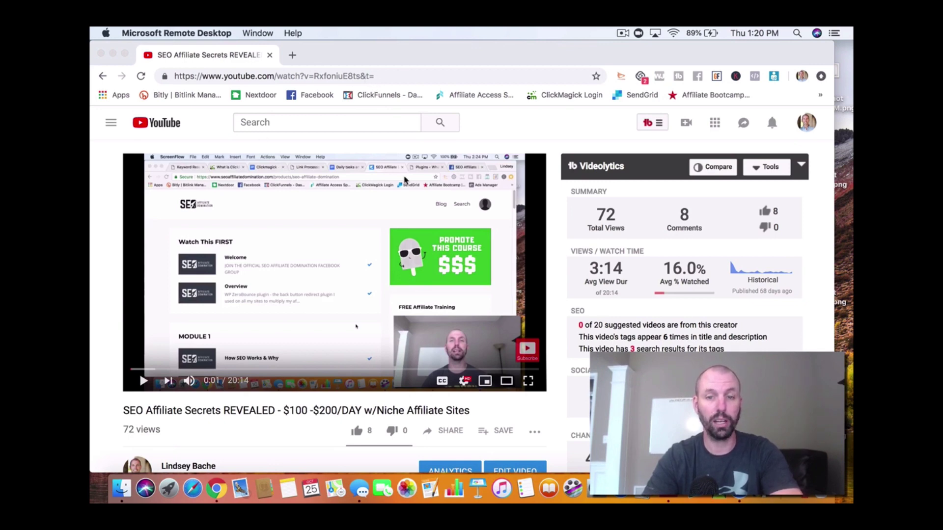
pyautogui.click(372, 76)
pyautogui.click(370, 76)
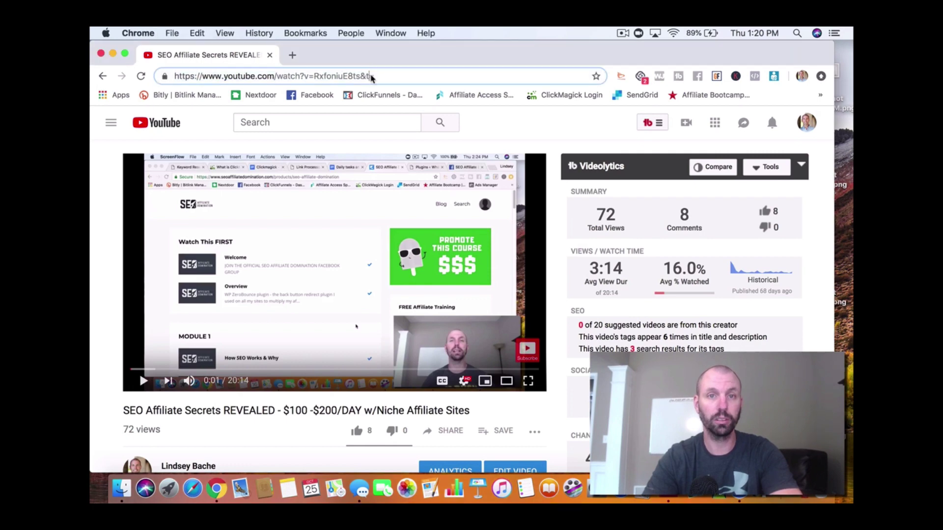
pyautogui.moveTo(370, 76); pyautogui.dragTo(169, 77)
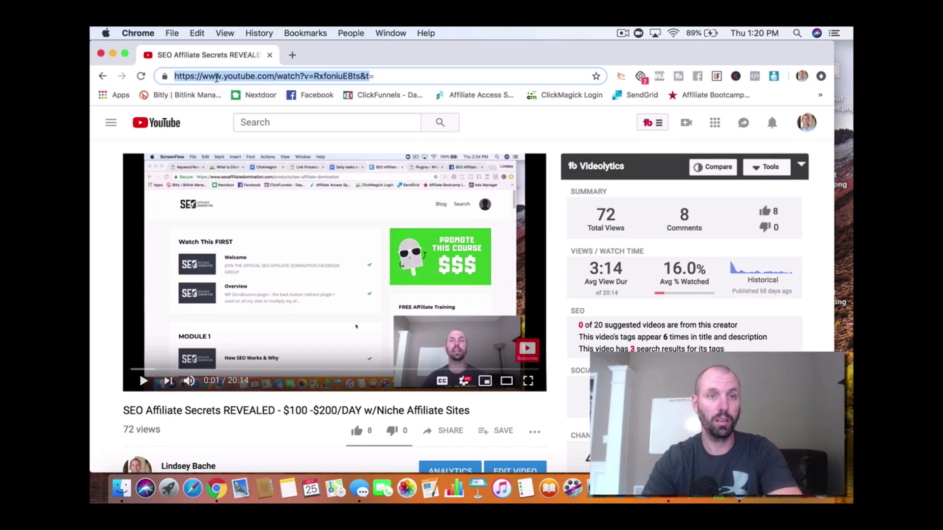
pyautogui.rightClick(238, 75)
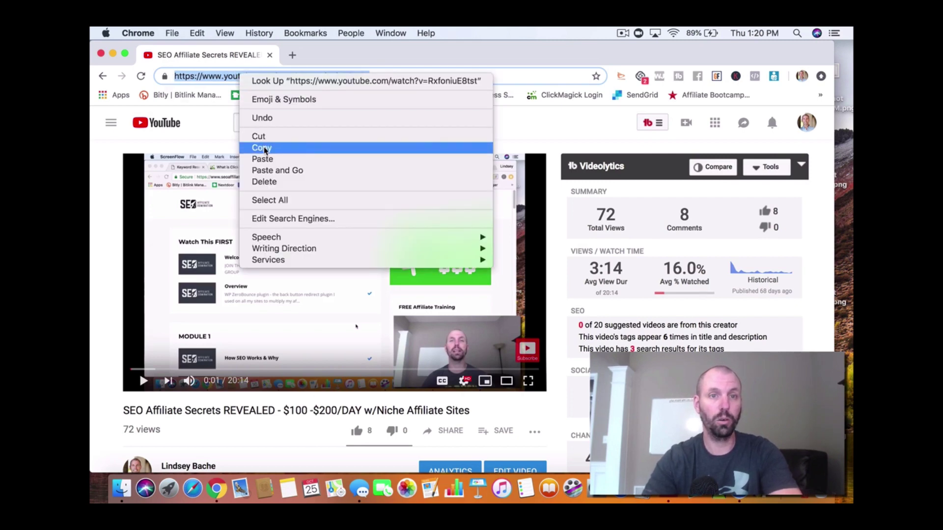
# Step: Copy the video URL and load it in a new Incognito window
pyautogui.click(262, 150)
pyautogui.click(172, 33)
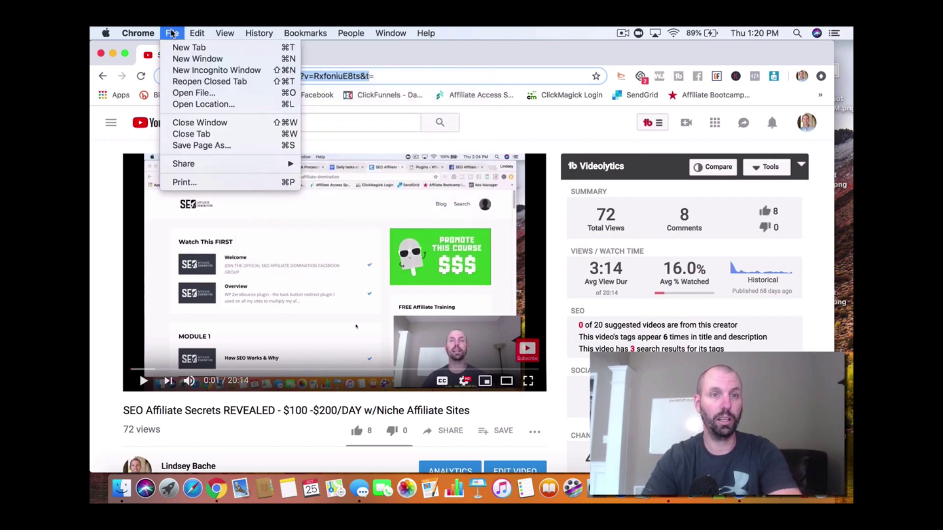
pyautogui.click(188, 68)
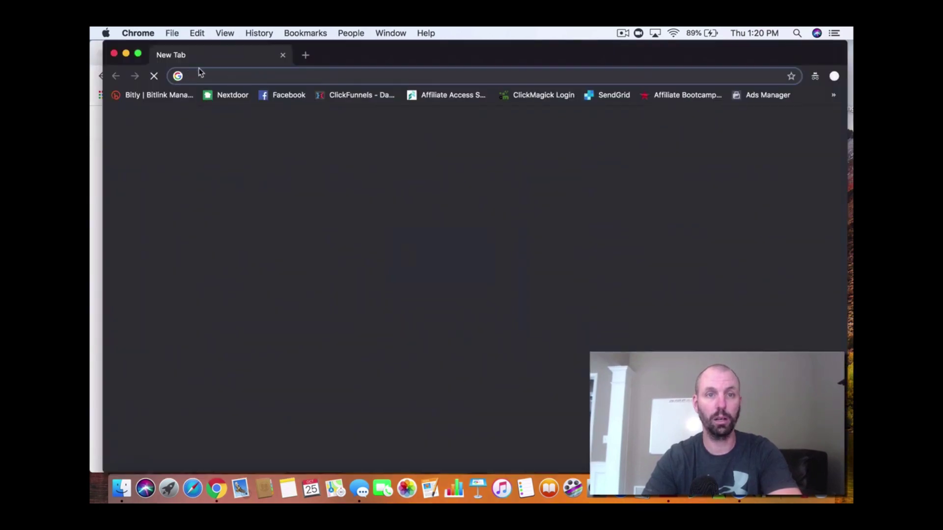
pyautogui.rightClick(234, 75)
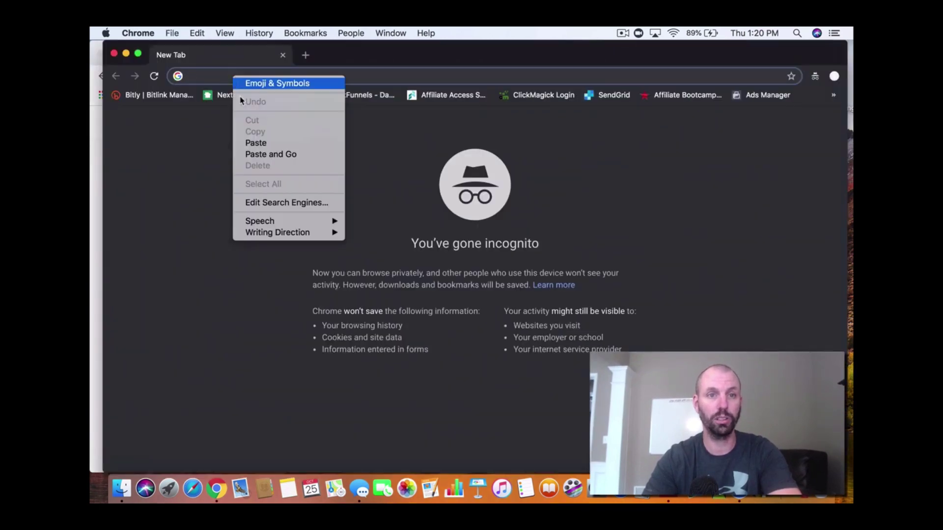
pyautogui.click(261, 143)
pyautogui.press('Return')
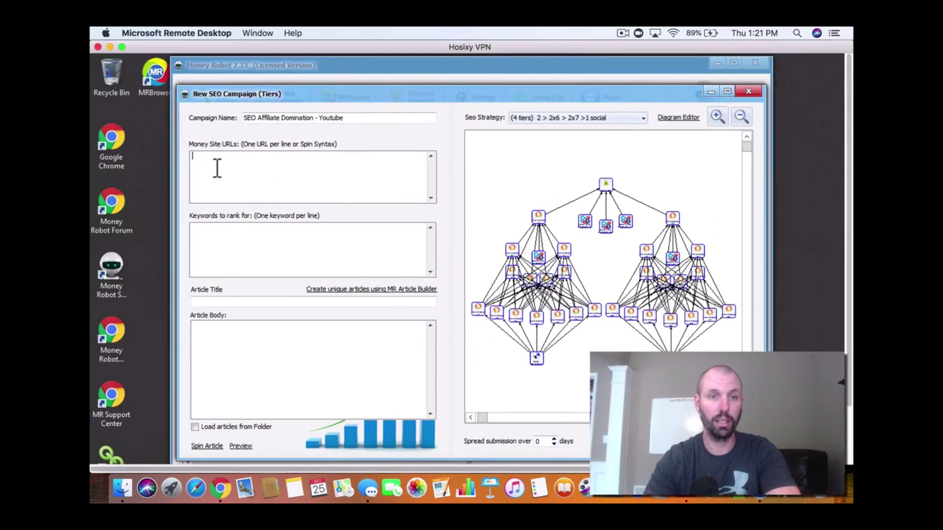
# Step: Paste the YouTube video link into the Money Site URLs field
pyautogui.rightClick(206, 163)
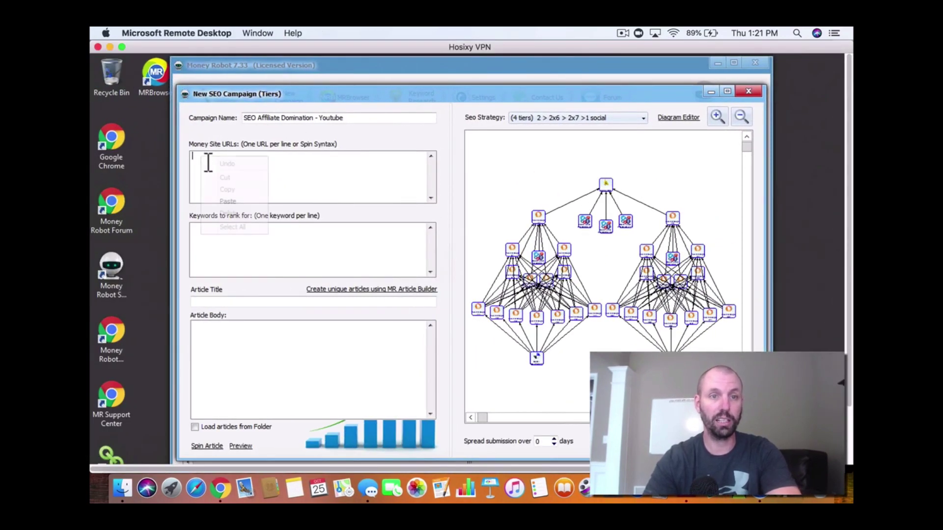
pyautogui.click(228, 205)
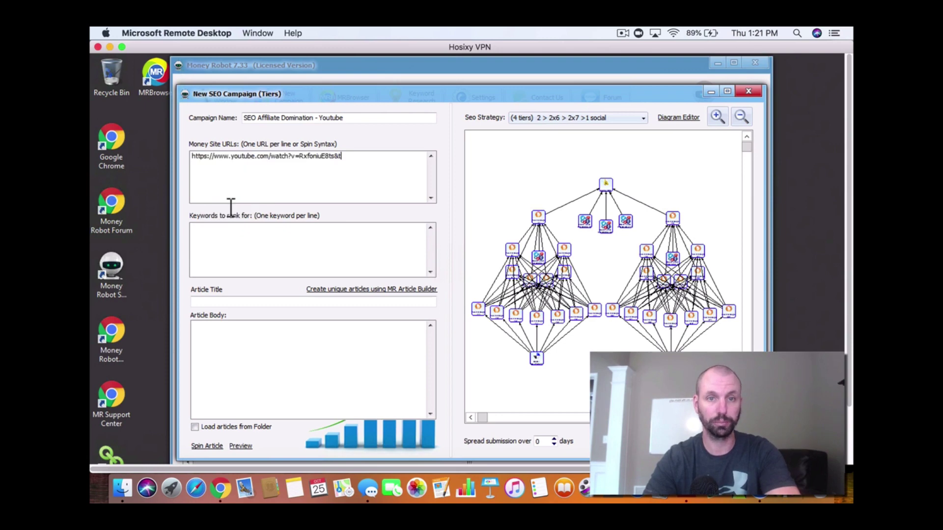
pyautogui.click(246, 238)
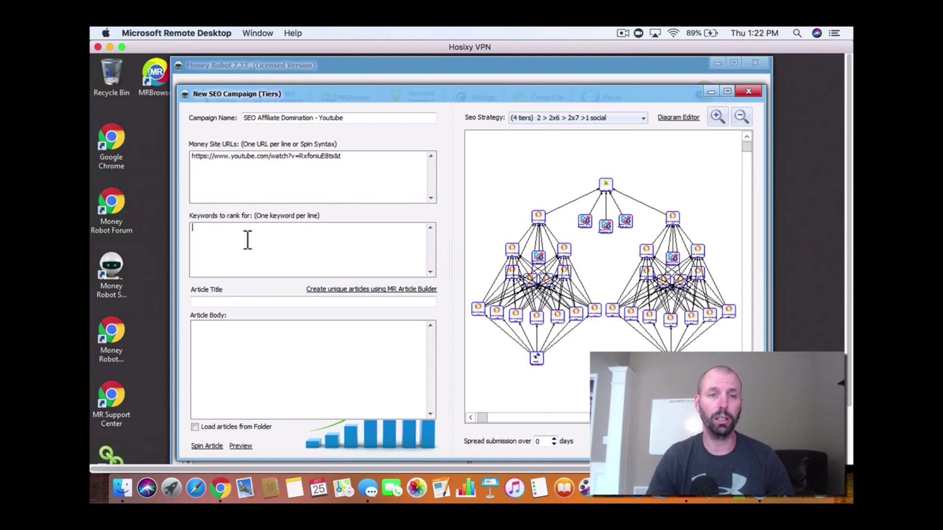
# Step: Bring up the Keywords field's edit menu, then dismiss it without pasting
pyautogui.rightClick(212, 235)
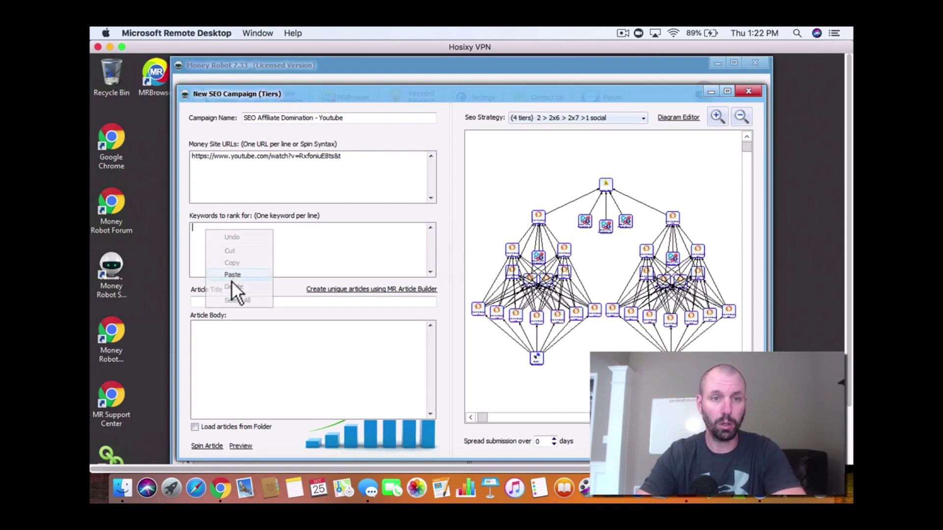
pyautogui.click(203, 239)
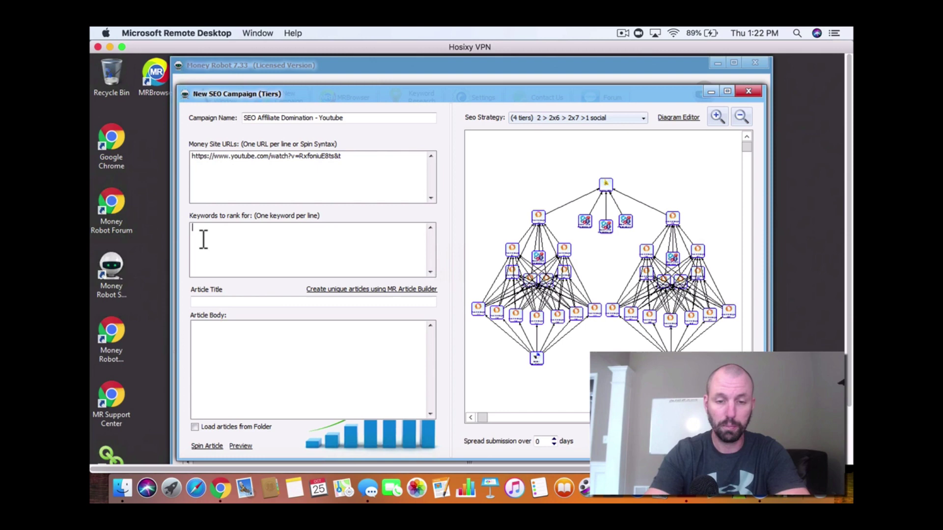
pyautogui.write('SEO ')
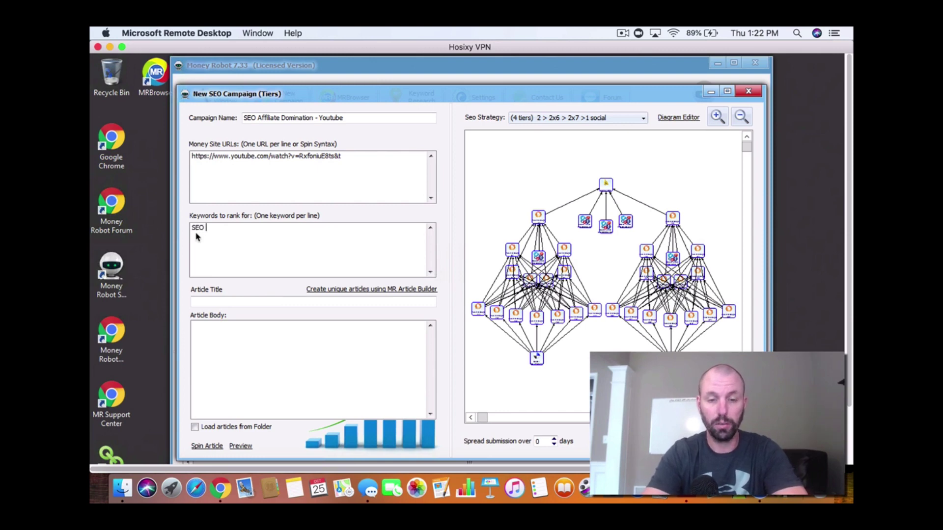
pyautogui.write('Affiliate ')
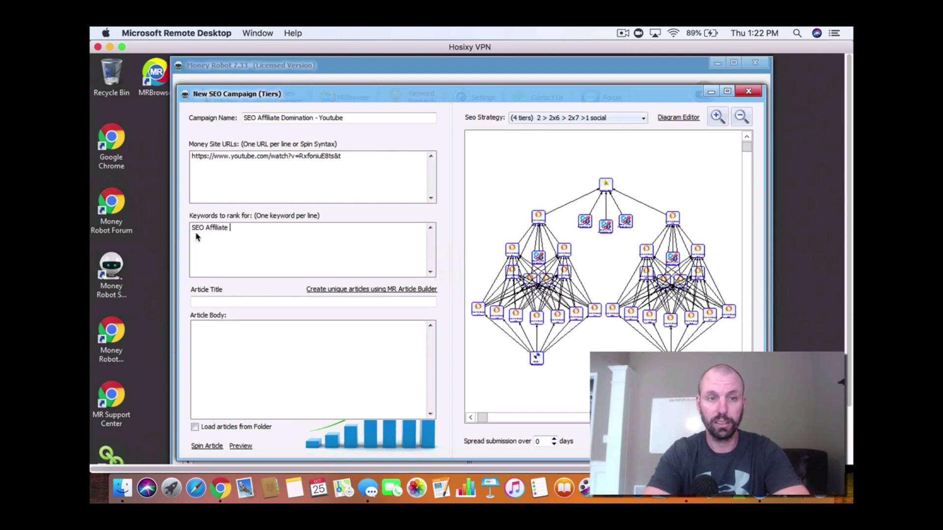
pyautogui.write('Domina')
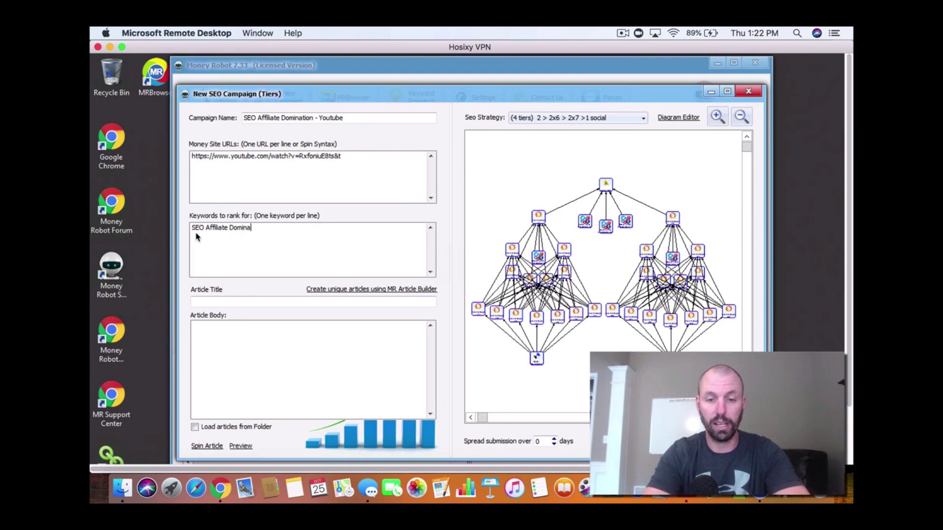
pyautogui.write('tion')
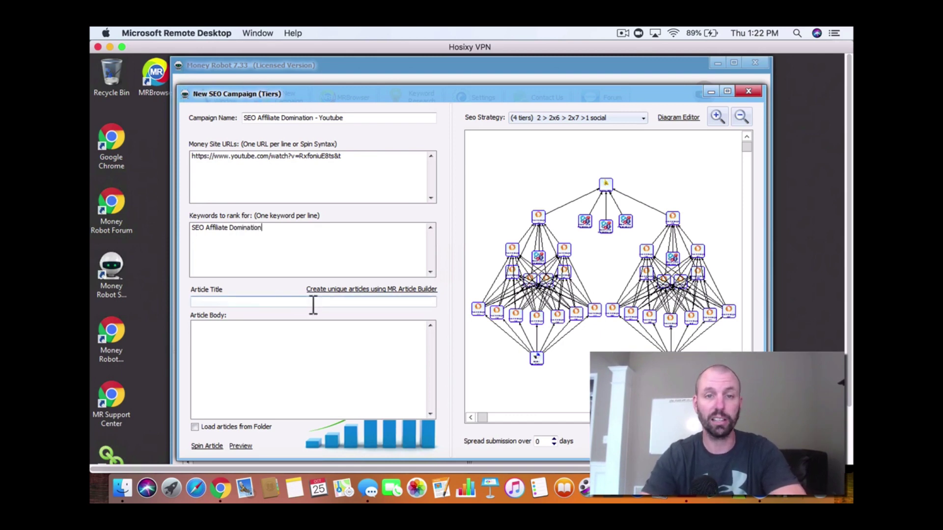
pyautogui.moveTo(463, 164)
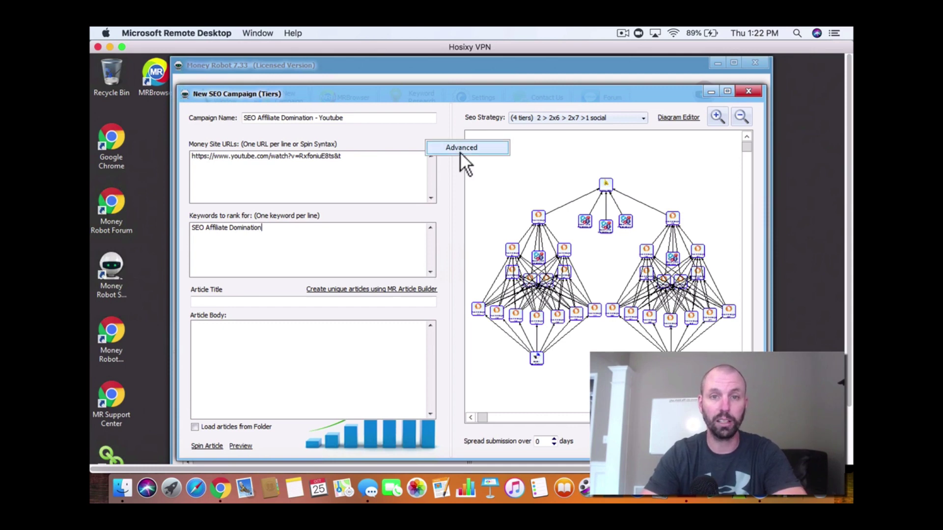
# Step: Show the advanced campaign options and the Accounts usage choices
pyautogui.click(460, 151)
pyautogui.click(434, 149)
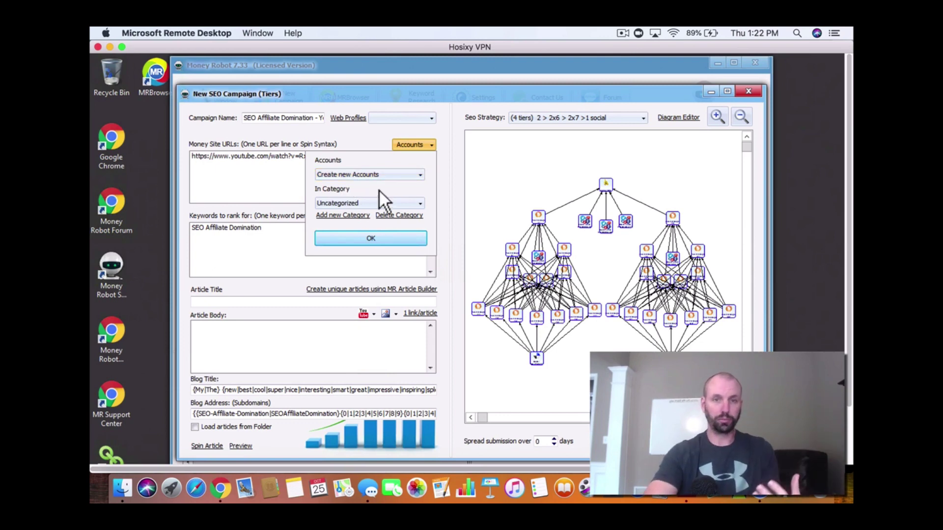
pyautogui.click(420, 176)
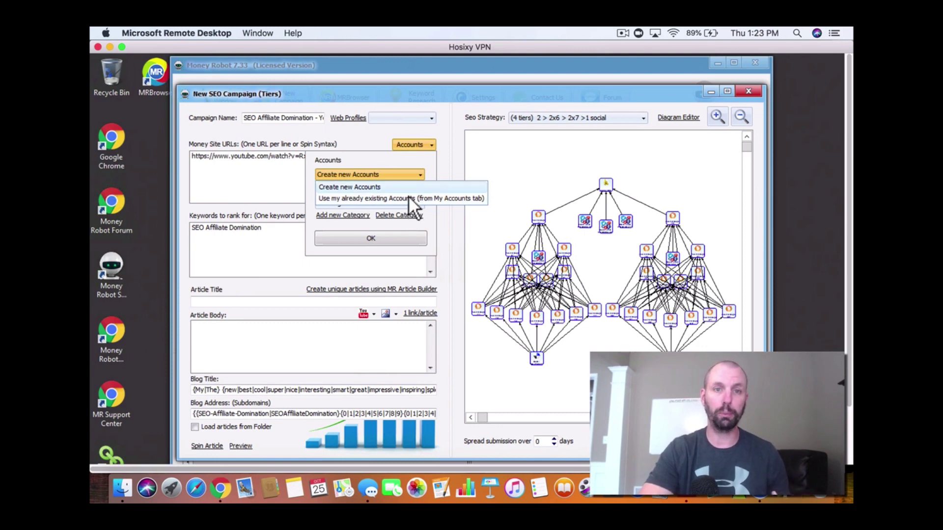
# Step: Keep creating new accounts, leave the category as Uncategorized, and start a new category
pyautogui.click(410, 198)
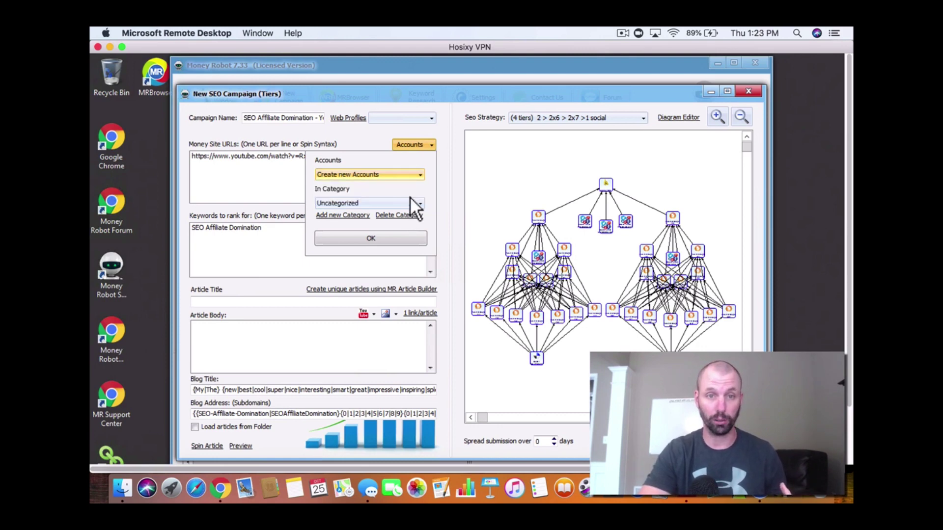
pyautogui.click(421, 206)
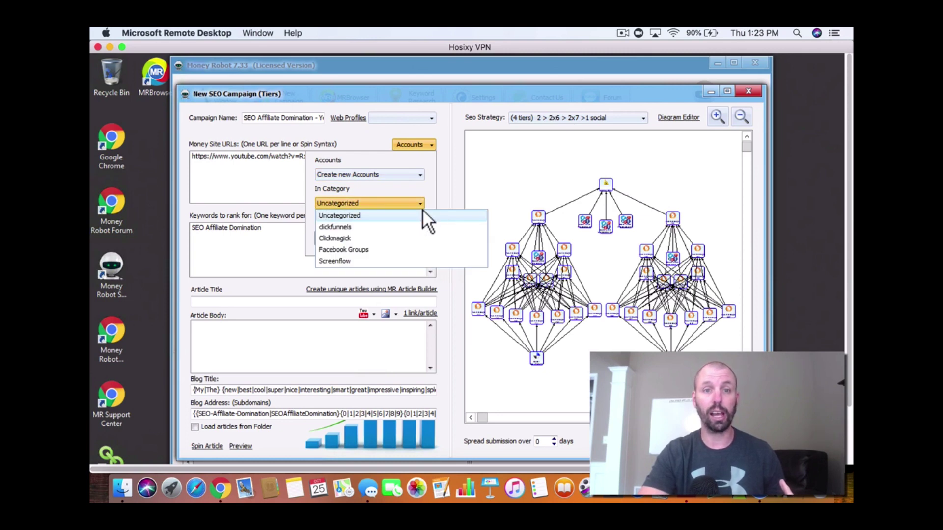
pyautogui.click(423, 214)
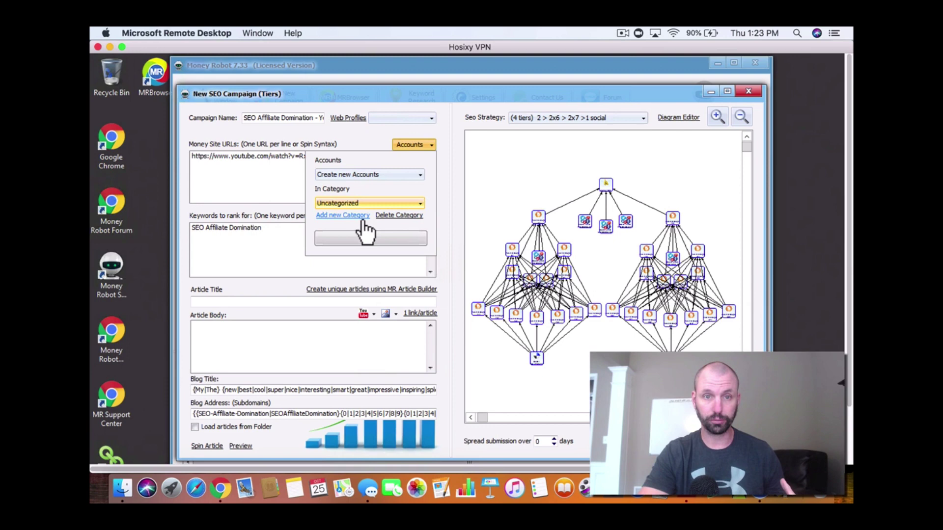
pyautogui.click(363, 222)
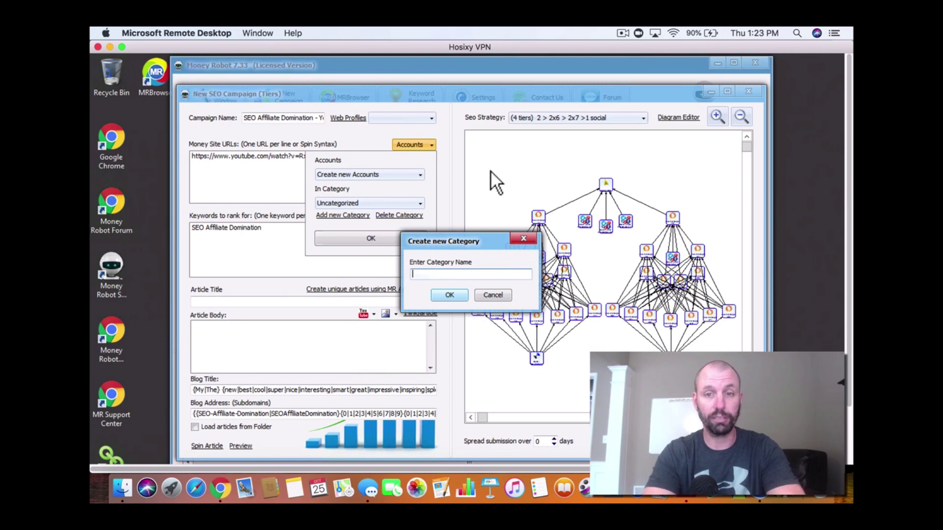
pyautogui.write('S')
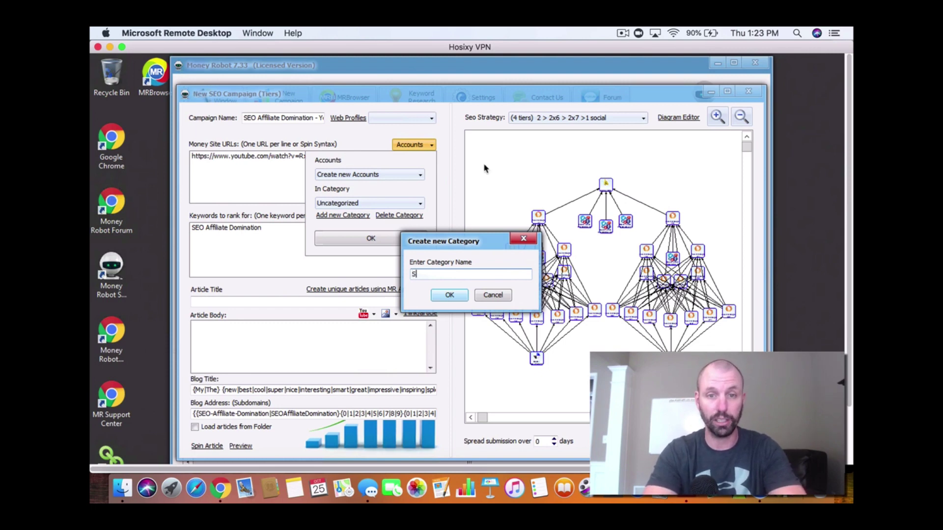
pyautogui.write('EO Af')
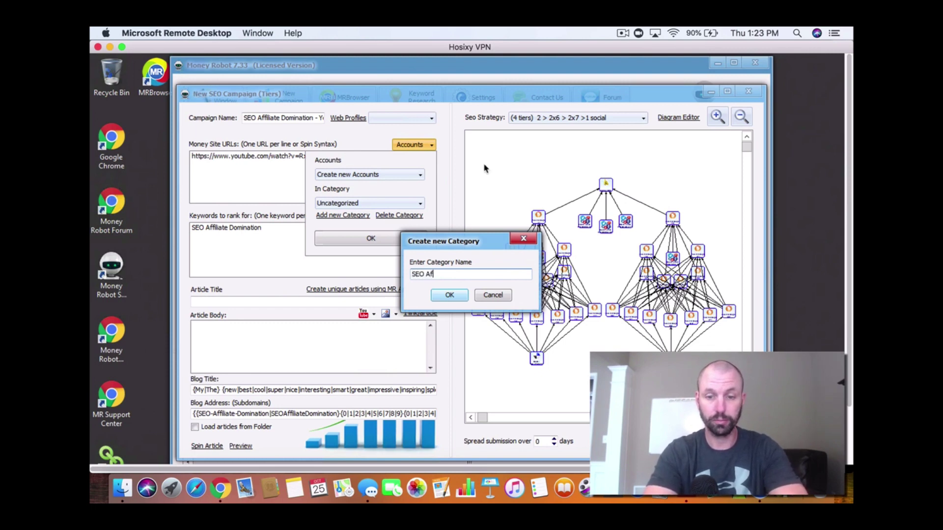
pyautogui.write('filiate Do')
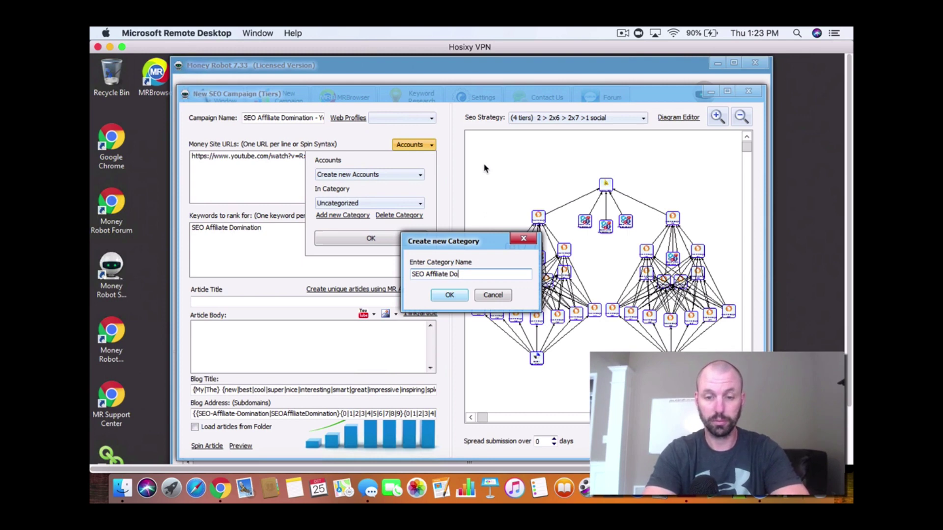
pyautogui.write('mination')
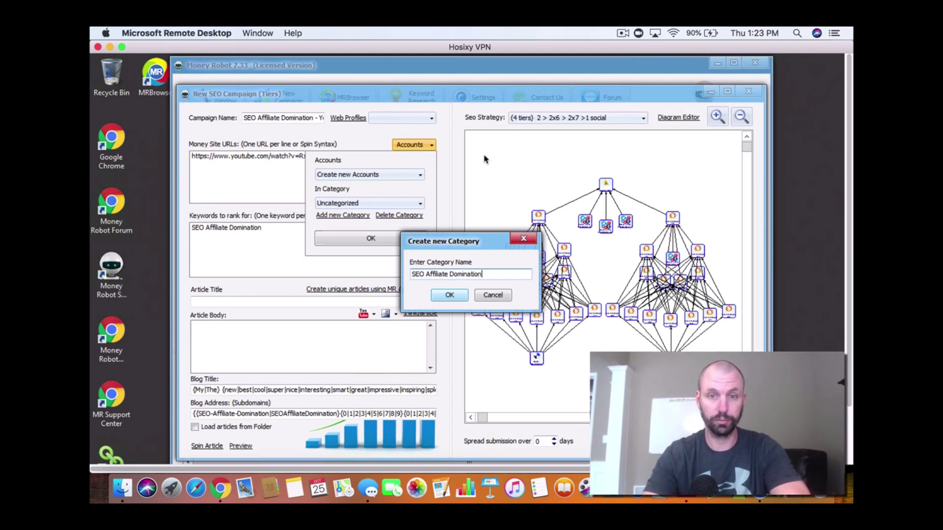
# Step: Confirm the new account category named 'SEO Affiliate Domination'
pyautogui.click(450, 295)
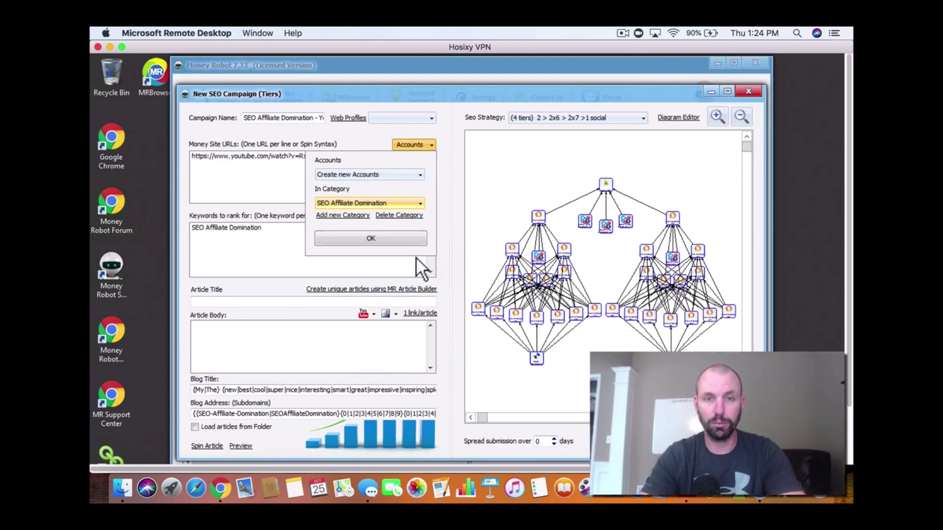
# Step: Apply the account settings and generate a spun article with MR Article Builder
pyautogui.click(413, 242)
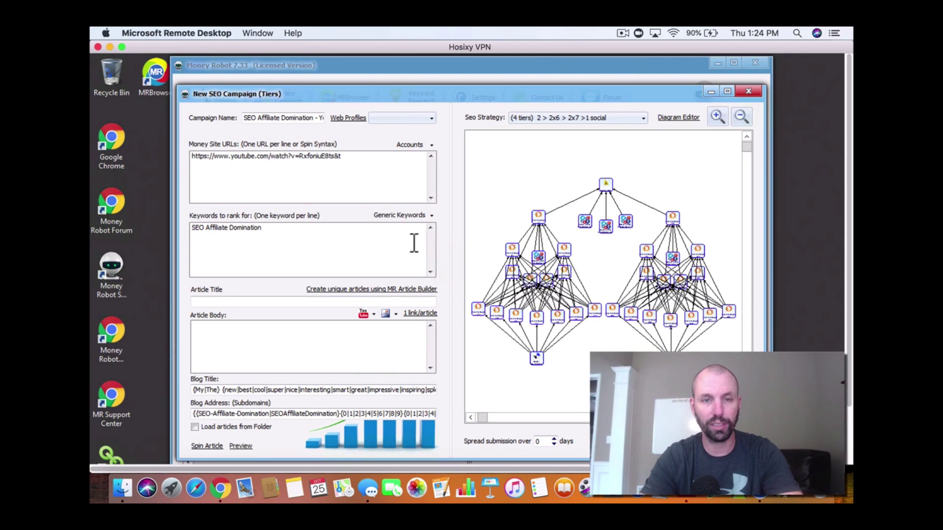
pyautogui.click(411, 292)
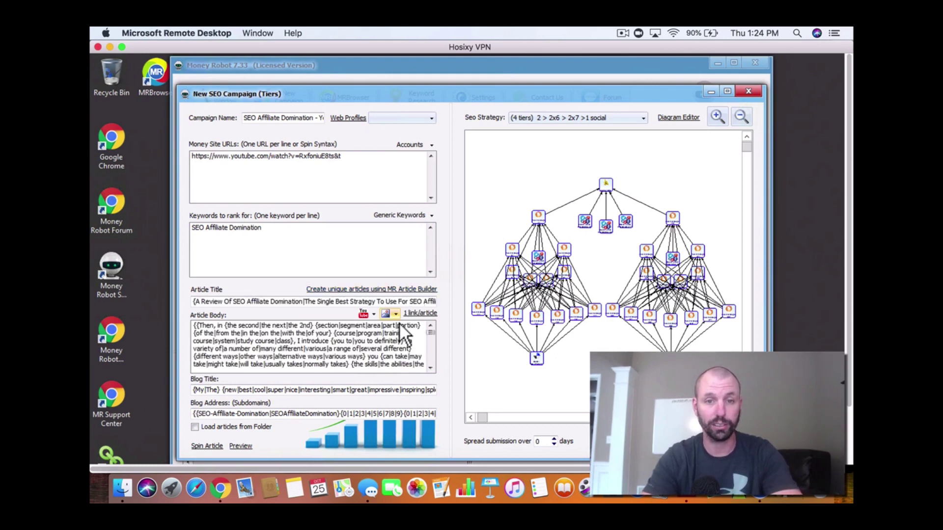
pyautogui.click(420, 316)
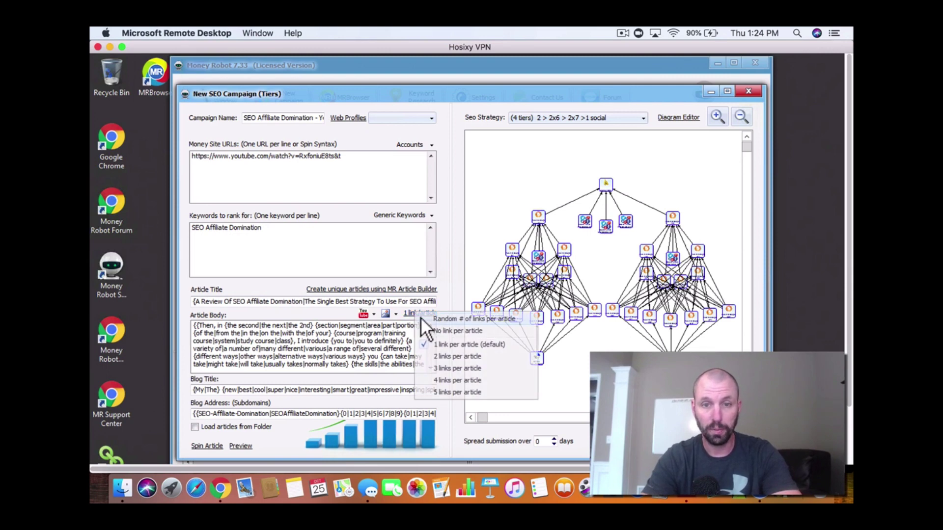
# Step: Use random links per article and embed the YouTube video before the article
pyautogui.click(464, 322)
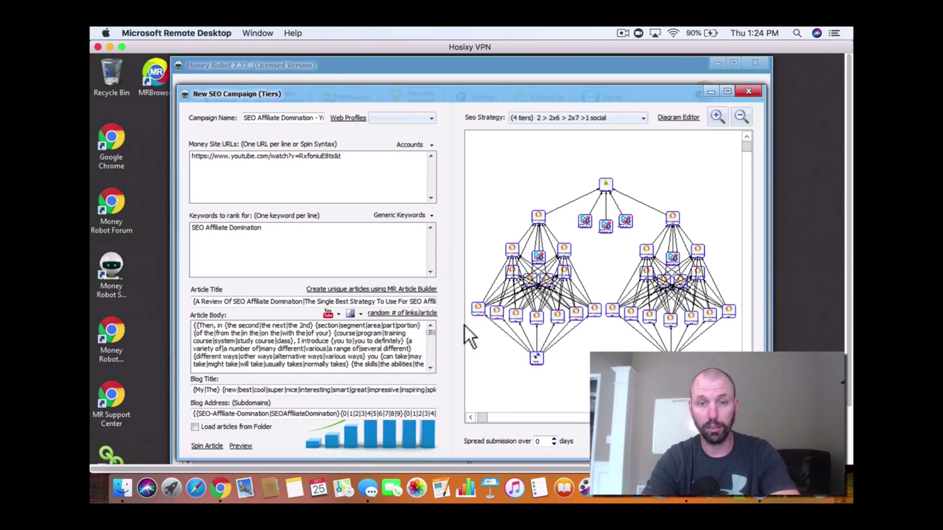
pyautogui.click(337, 315)
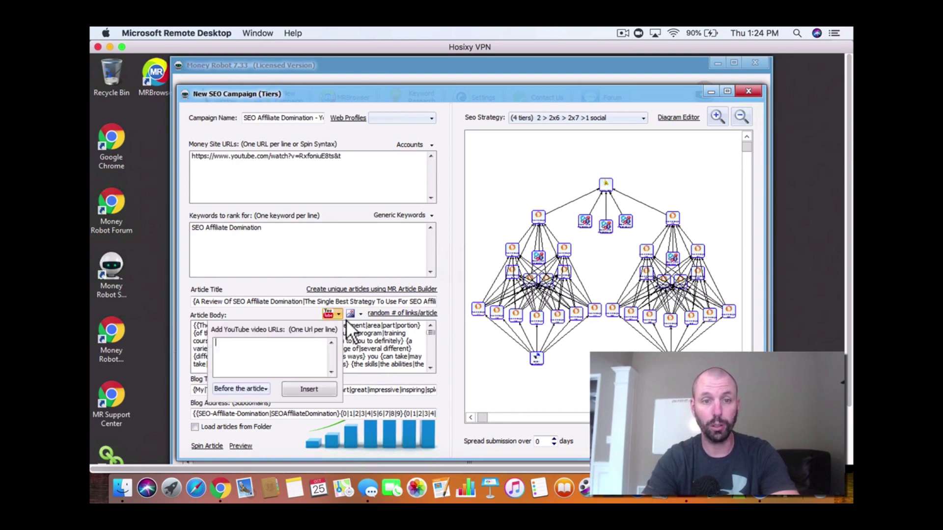
pyautogui.rightClick(229, 347)
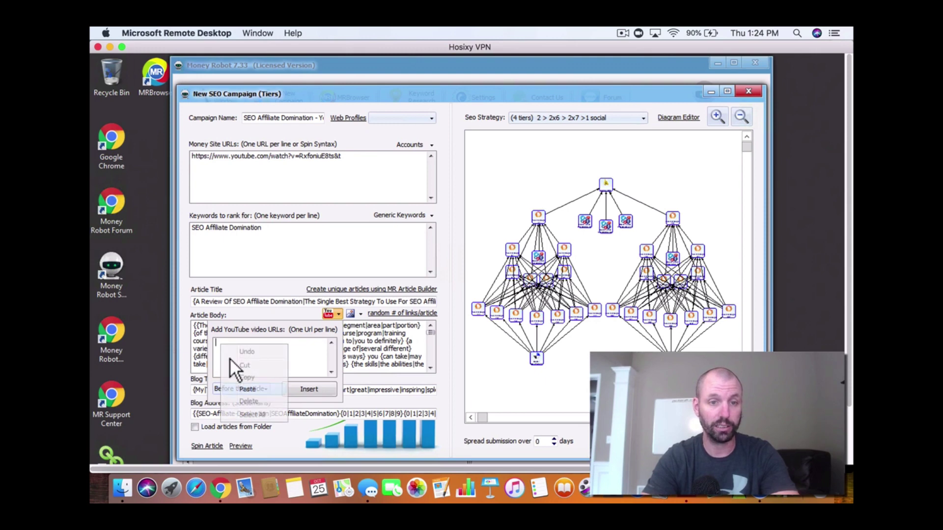
pyautogui.click(251, 395)
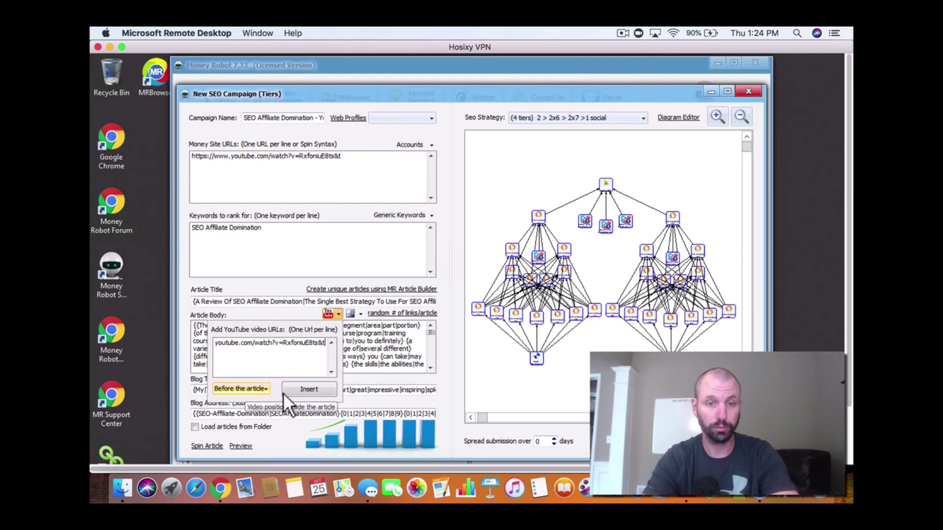
pyautogui.click(324, 395)
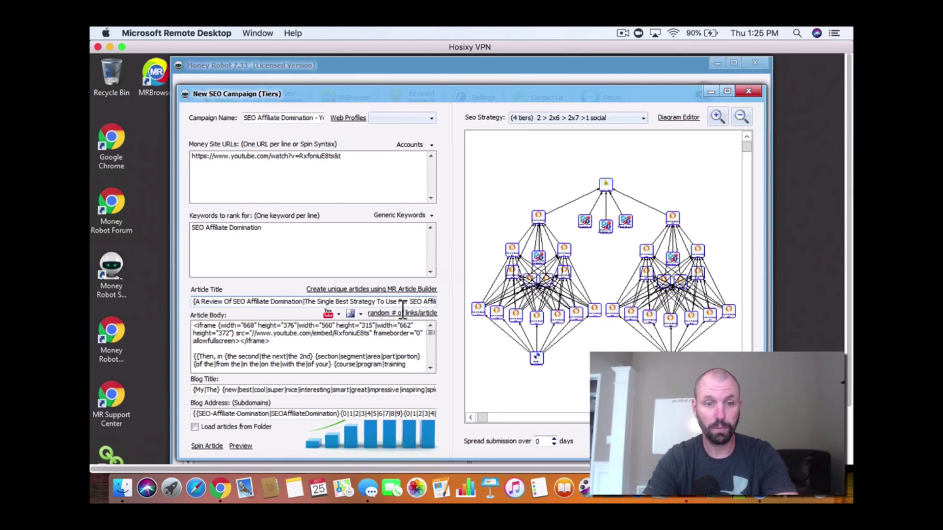
pyautogui.click(243, 447)
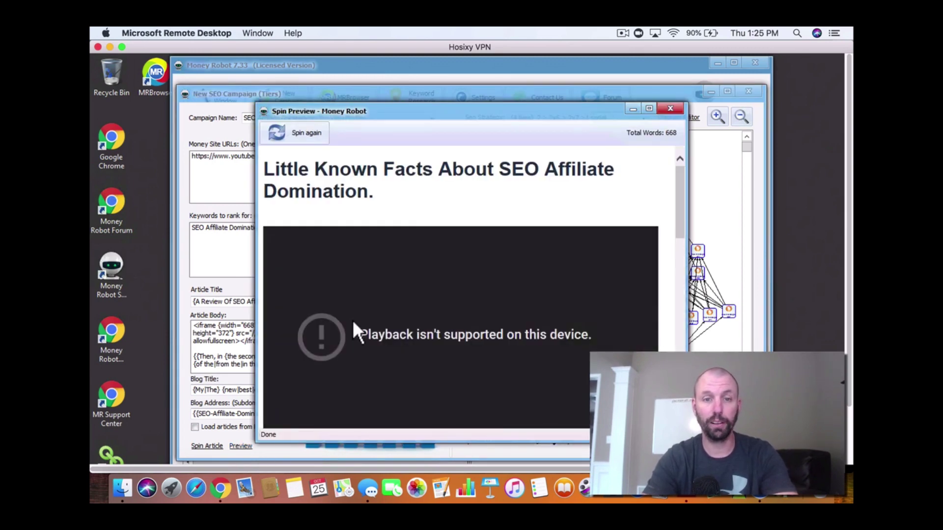
pyautogui.scroll(-3, 353, 324)
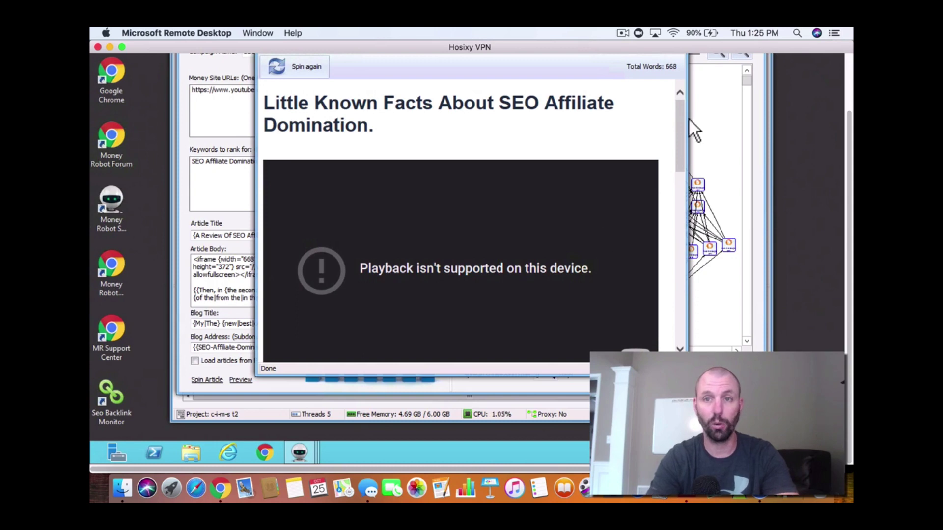
pyautogui.moveTo(677, 151)
pyautogui.mouseDown()
pyautogui.moveTo(687, 194)
pyautogui.moveTo(684, 101)
pyautogui.mouseUp()
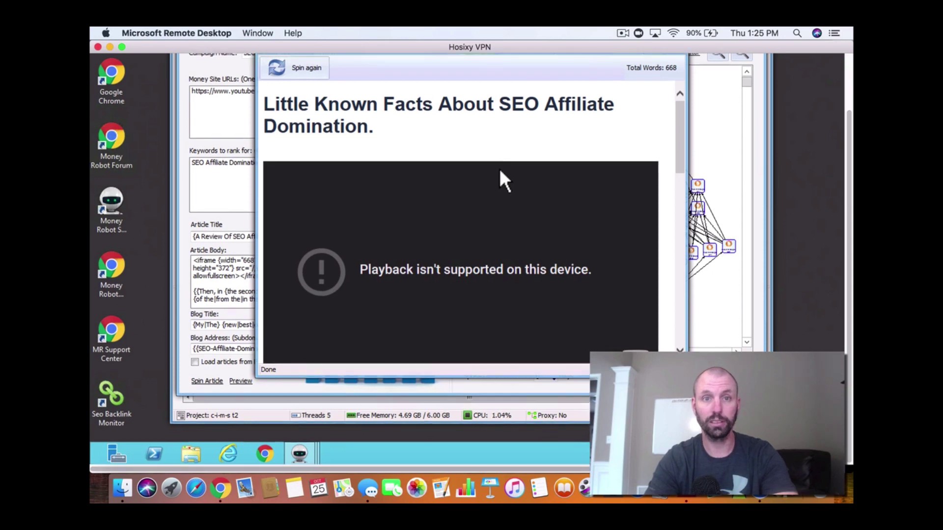
pyautogui.scroll(3, 500, 177)
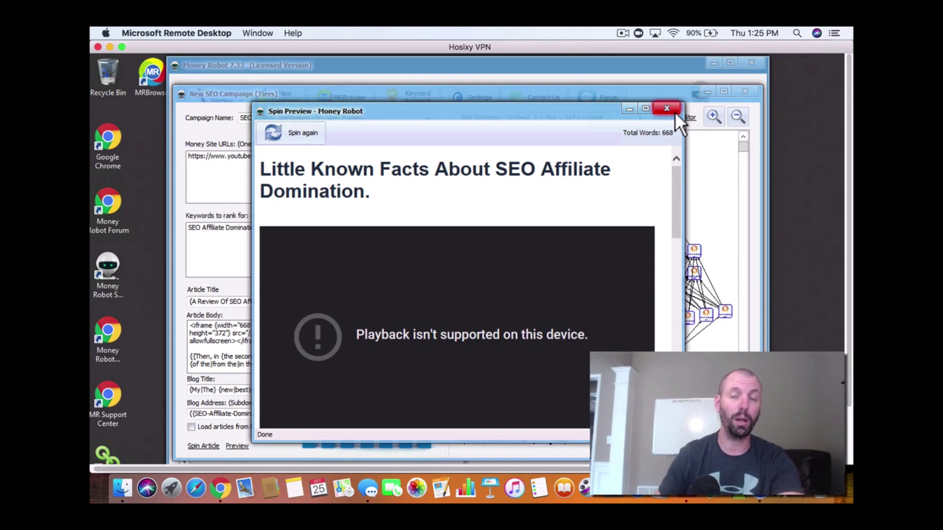
pyautogui.click(666, 109)
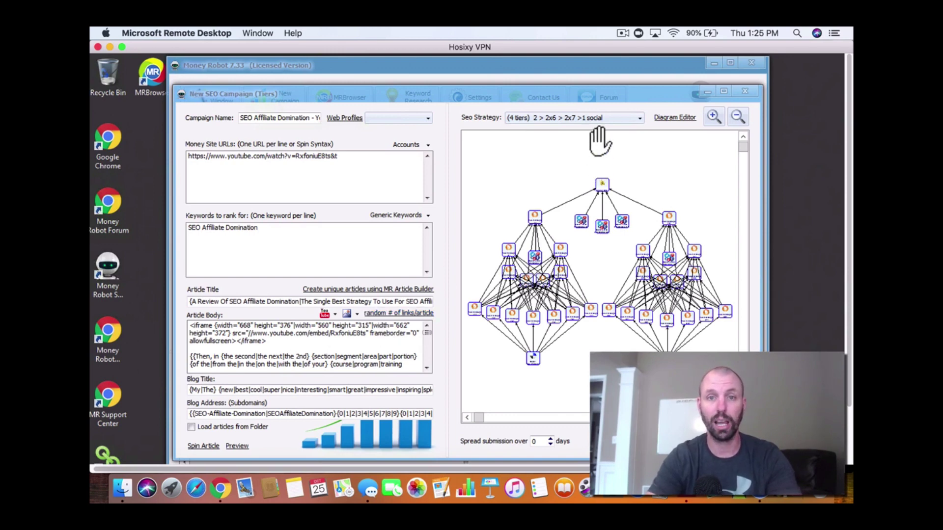
# Step: Set the Seo Strategy to 'Video Ranking - High competition 8 blog networks' after trying Medium competition
pyautogui.click(568, 124)
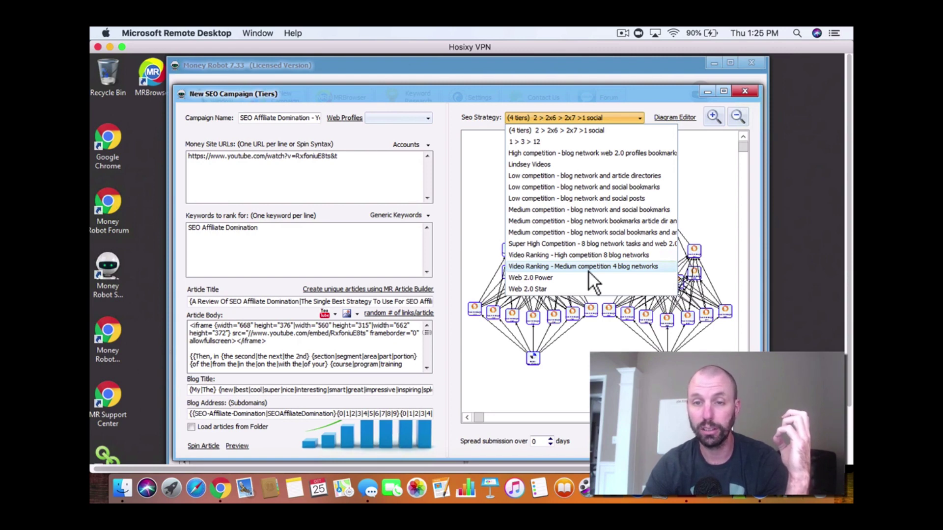
pyautogui.click(588, 268)
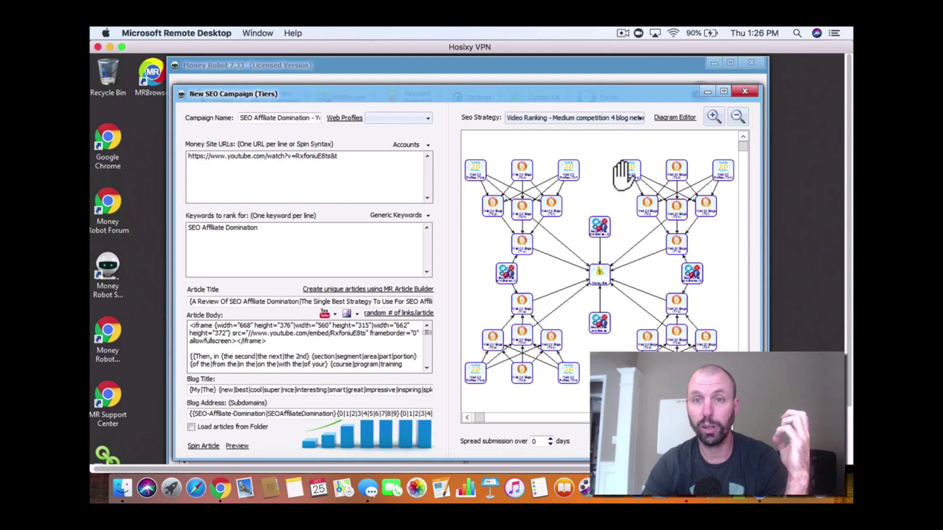
pyautogui.click(645, 123)
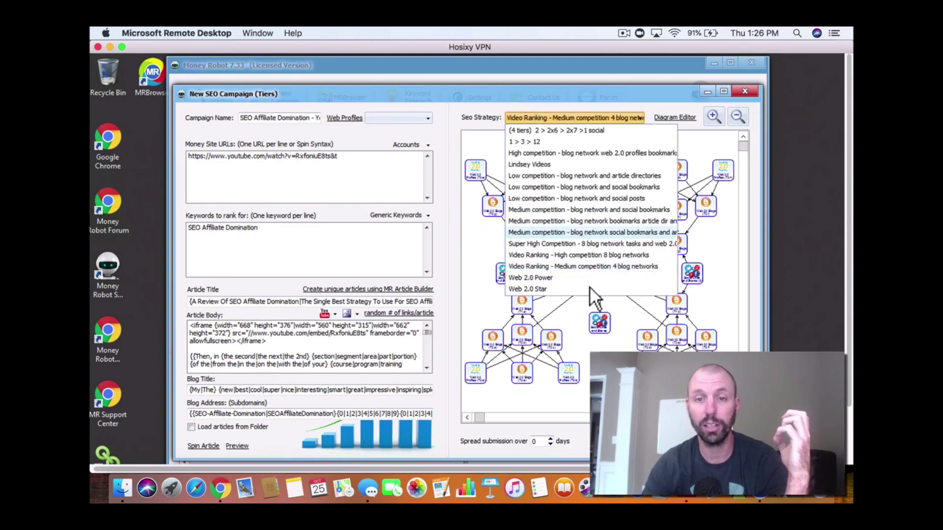
pyautogui.click(596, 258)
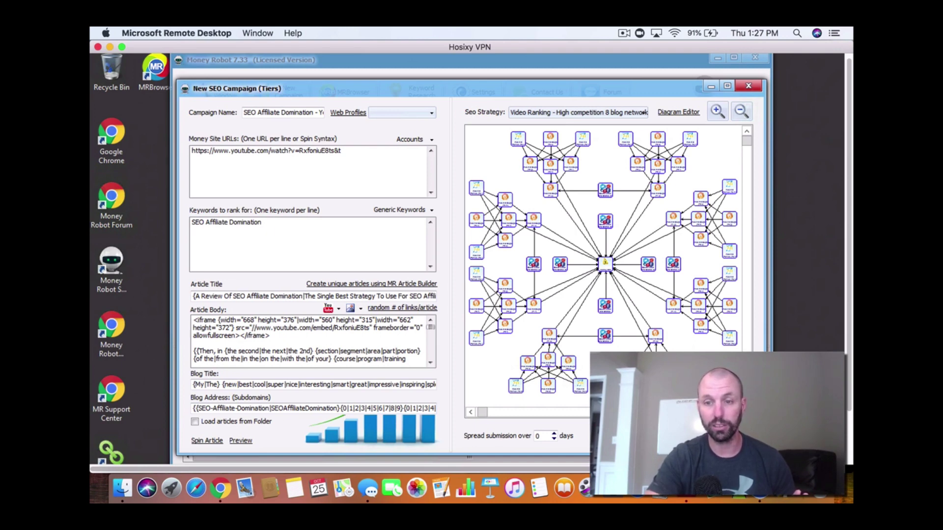
# Step: Start the new SEO campaign so its first Web 2.0 blog task begins creating accounts
pyautogui.press('Return')
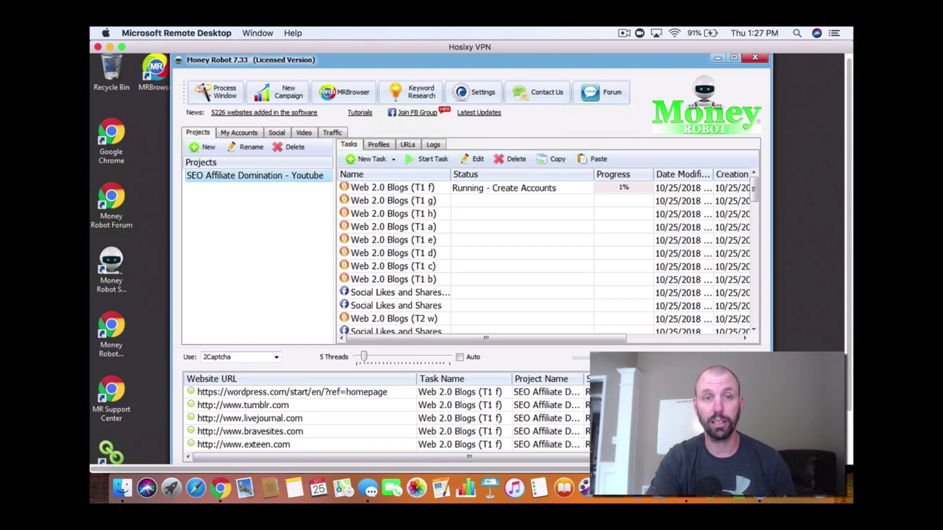
# Step: Show the Video section listing YouTube URLs with their view and like counts
pyautogui.click(309, 138)
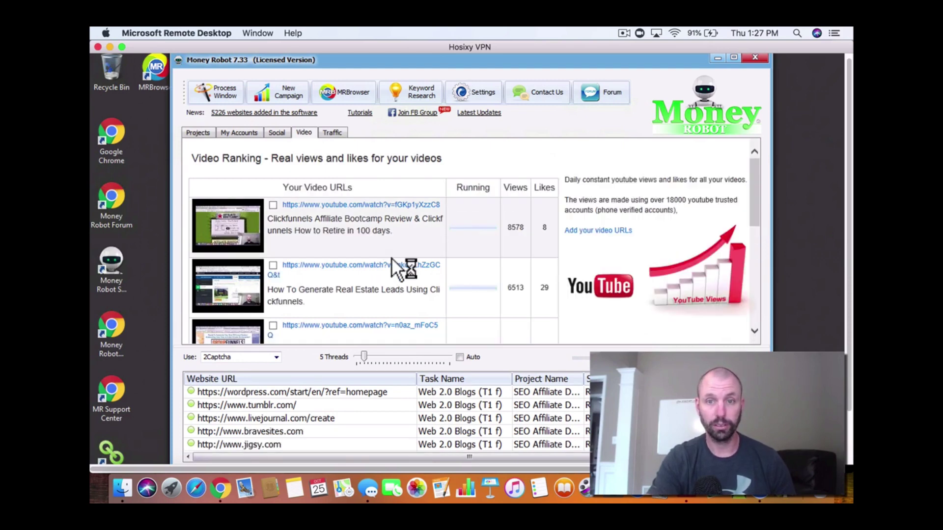
pyautogui.scroll(-2, 394, 268)
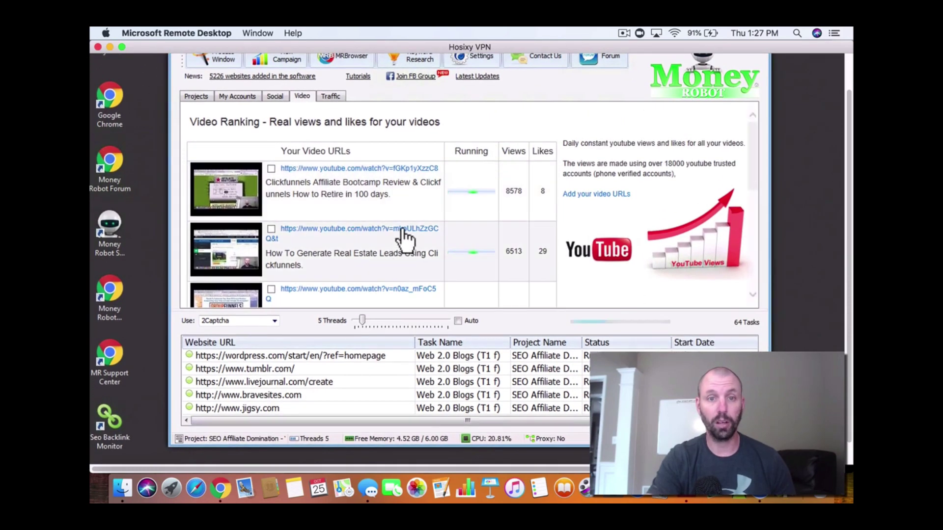
pyautogui.scroll(-1, 400, 236)
pyautogui.scroll(3, 400, 236)
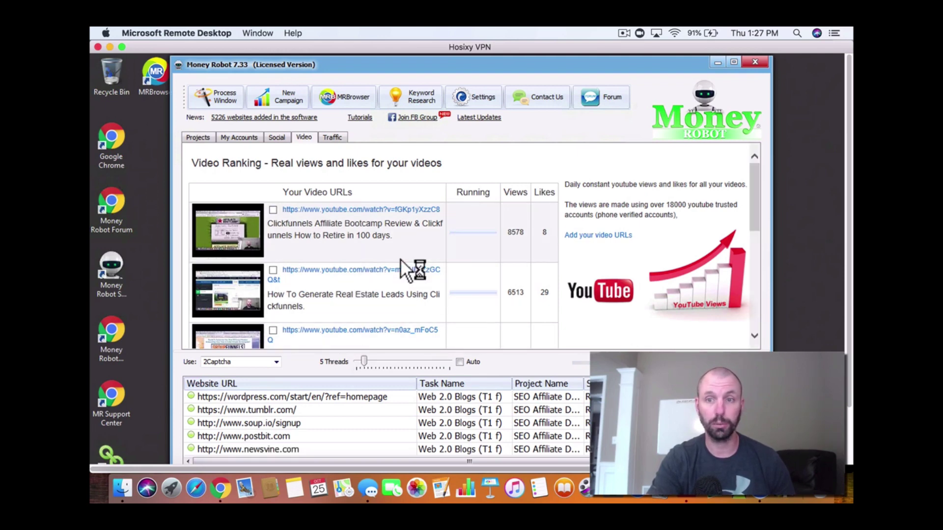
pyautogui.moveTo(759, 190); pyautogui.dragTo(761, 315)
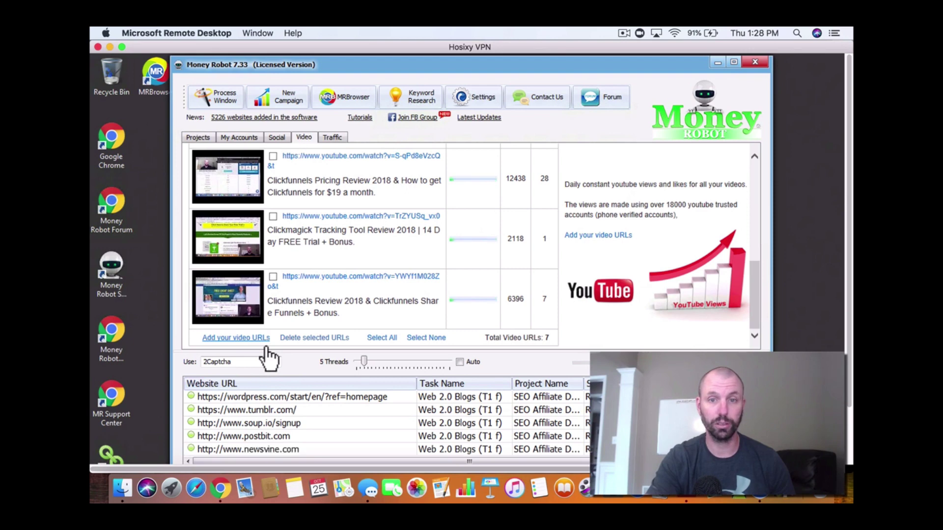
# Step: Paste the campaign's YouTube URL into 'Add your video URLs', insert it, and close the form
pyautogui.click(266, 340)
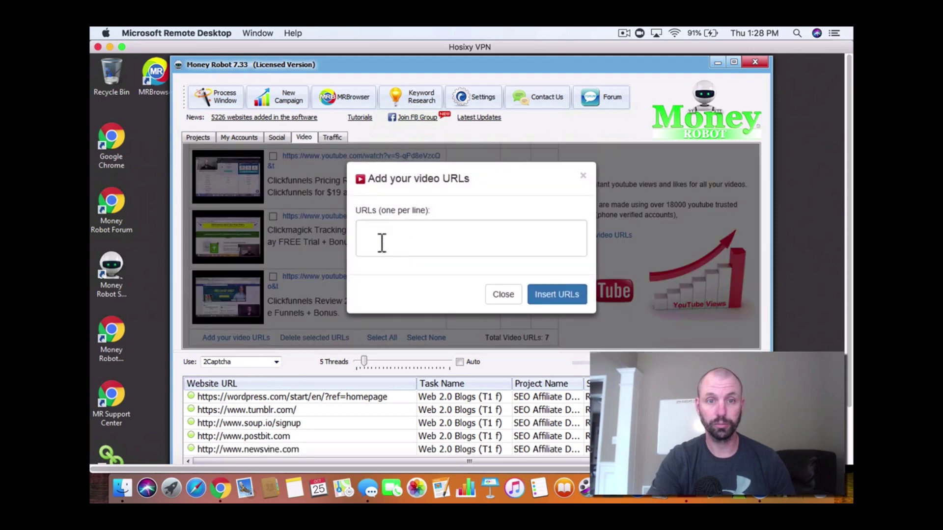
pyautogui.rightClick(368, 231)
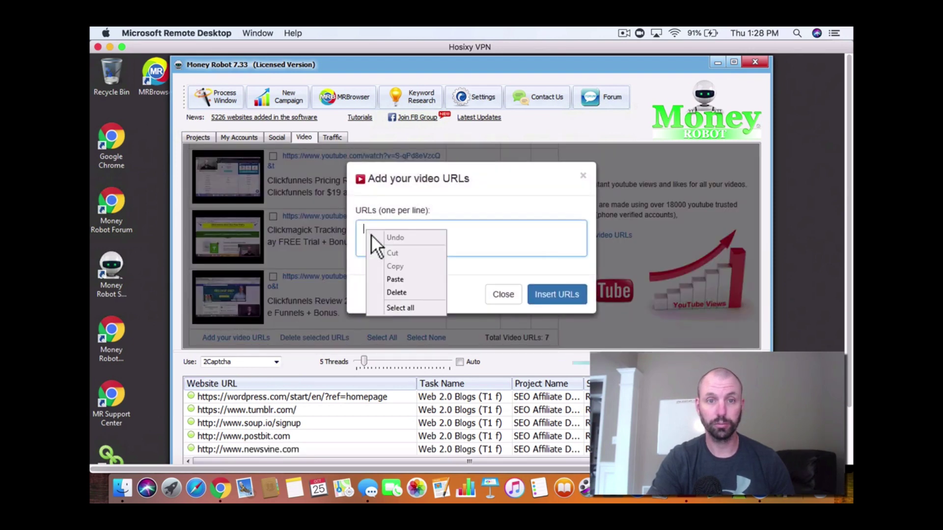
pyautogui.click(404, 280)
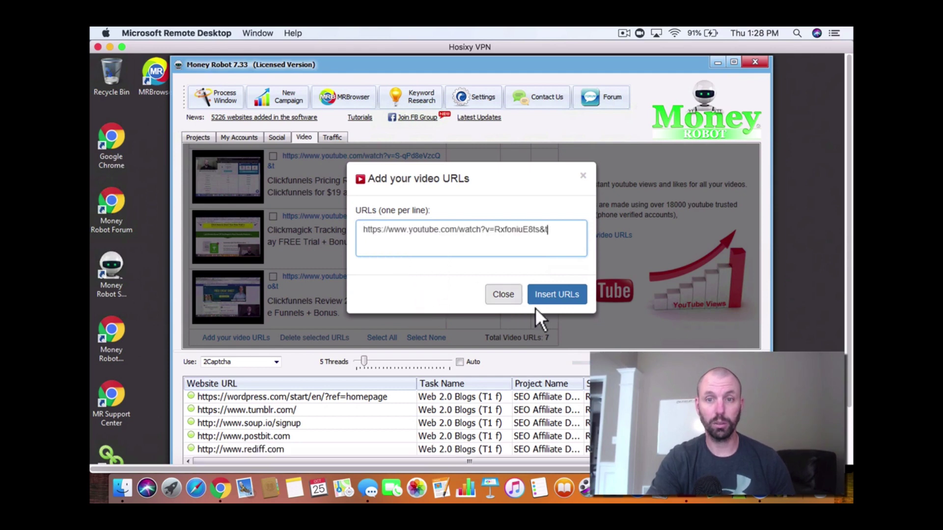
pyautogui.click(557, 302)
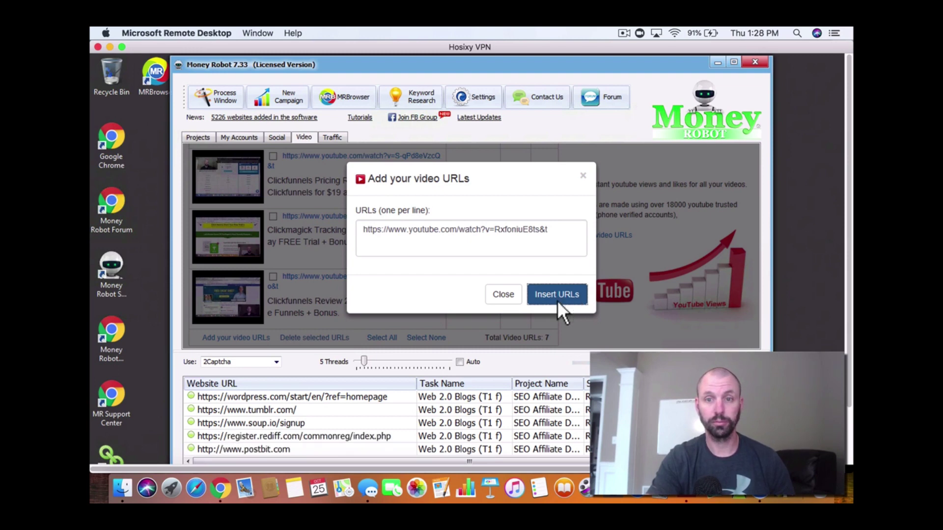
pyautogui.click(557, 308)
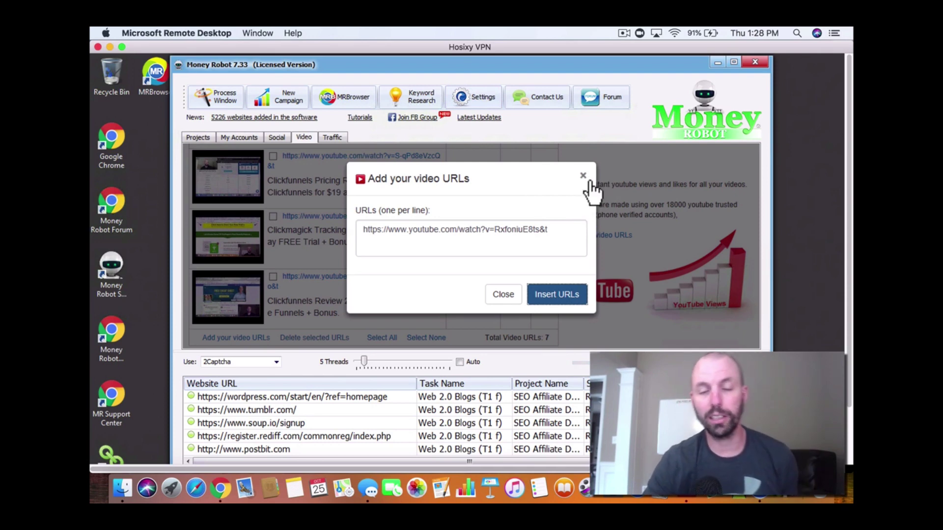
pyautogui.click(583, 178)
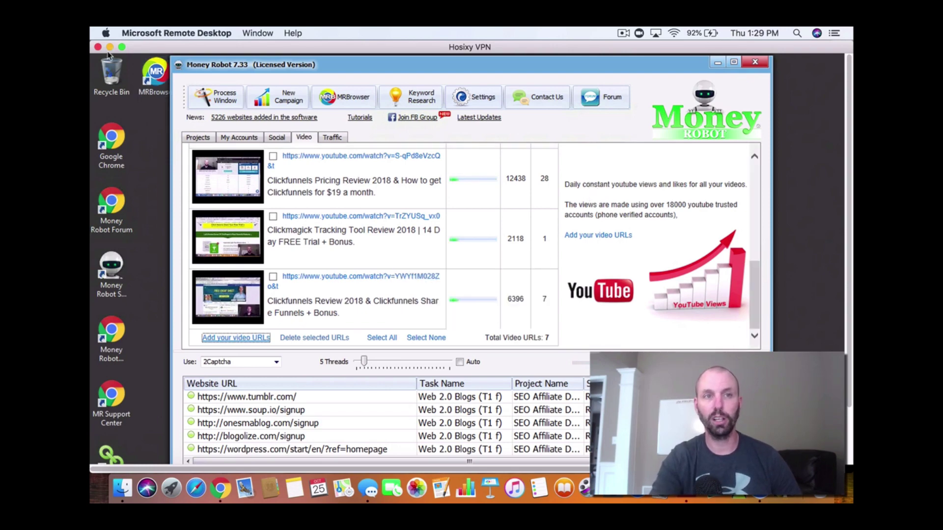
pyautogui.click(109, 46)
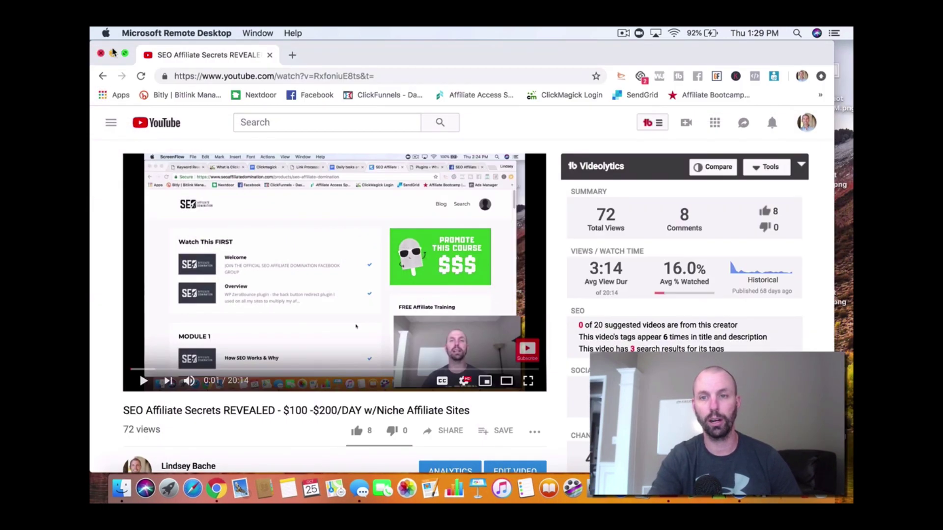